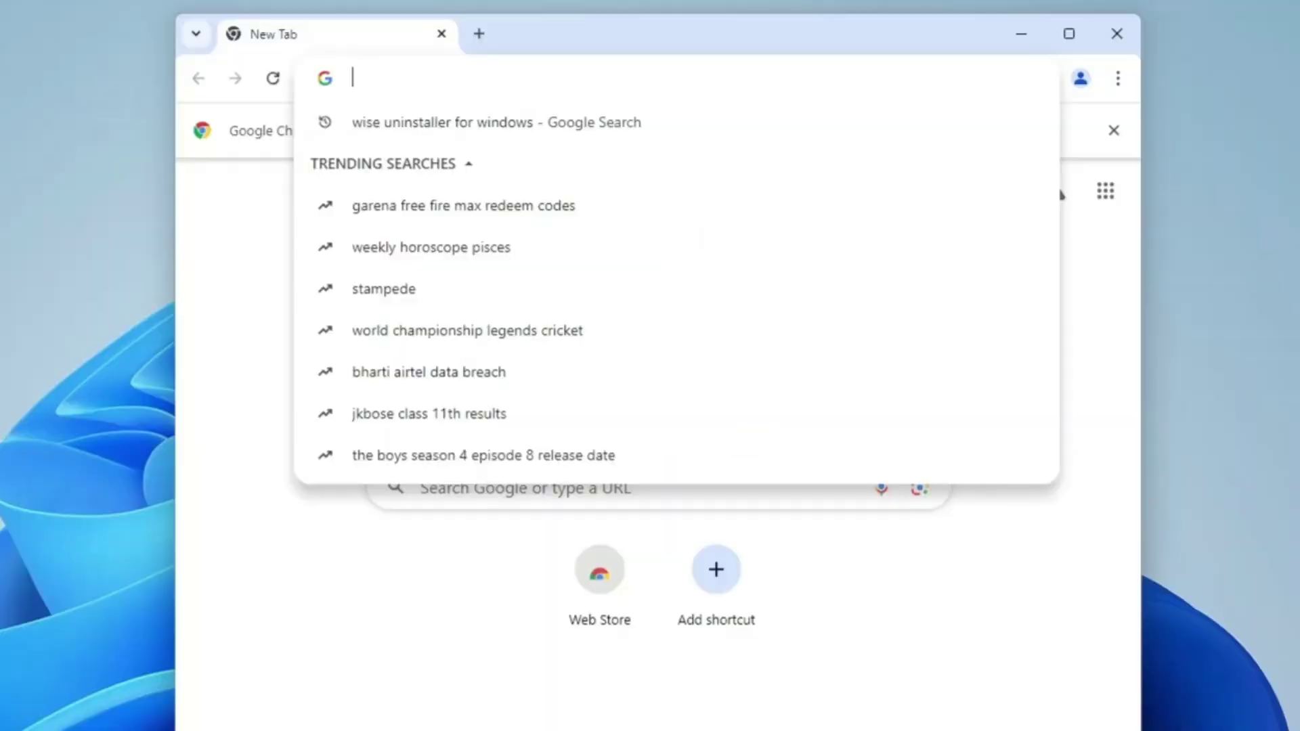
# Search for Wise uninstaller, download WPUSetup from wisecleaner.com and run the installer
pyautogui.write('wise un')
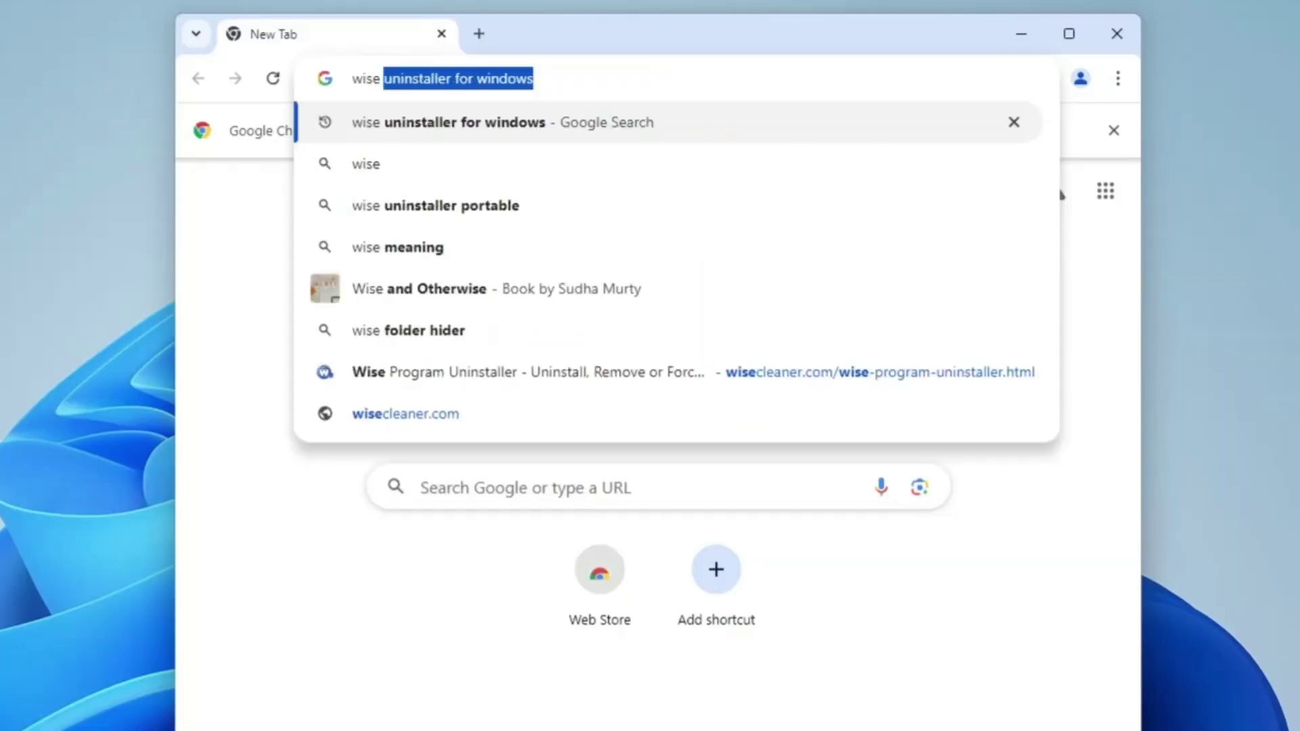
pyautogui.write('installer')
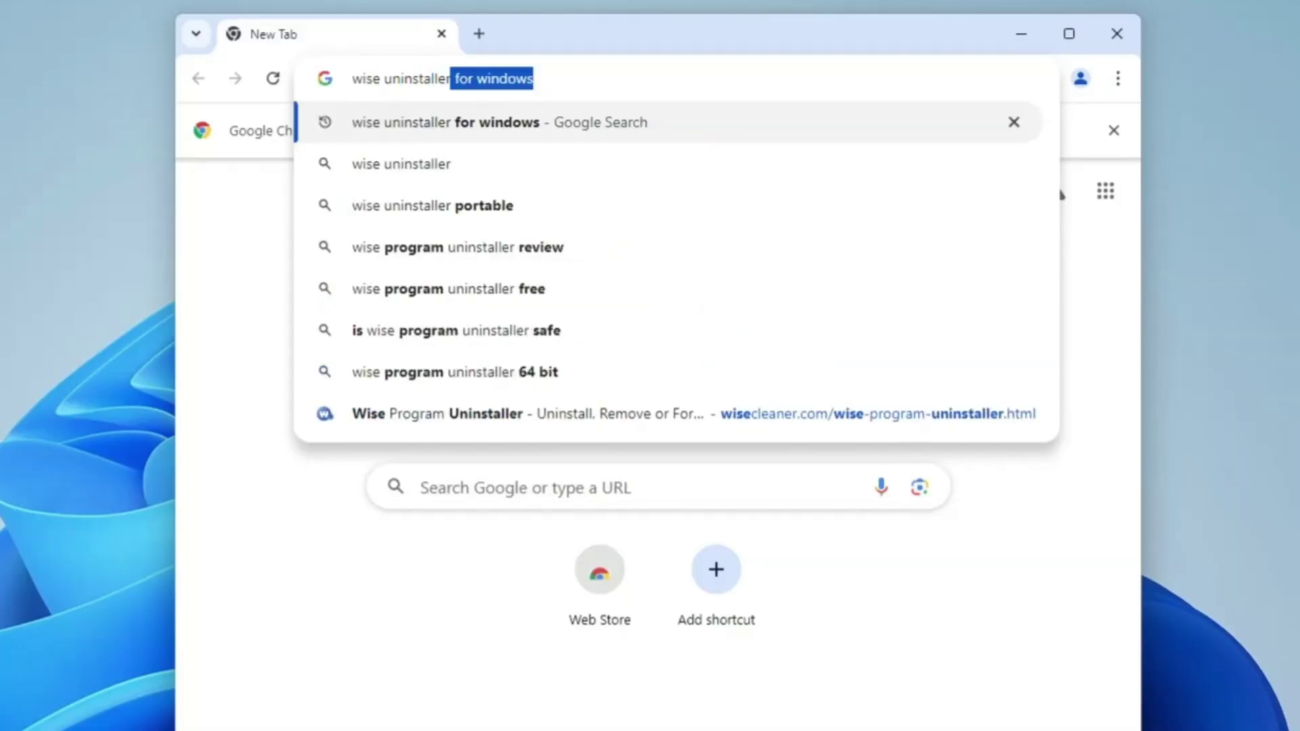
pyautogui.press('Return')
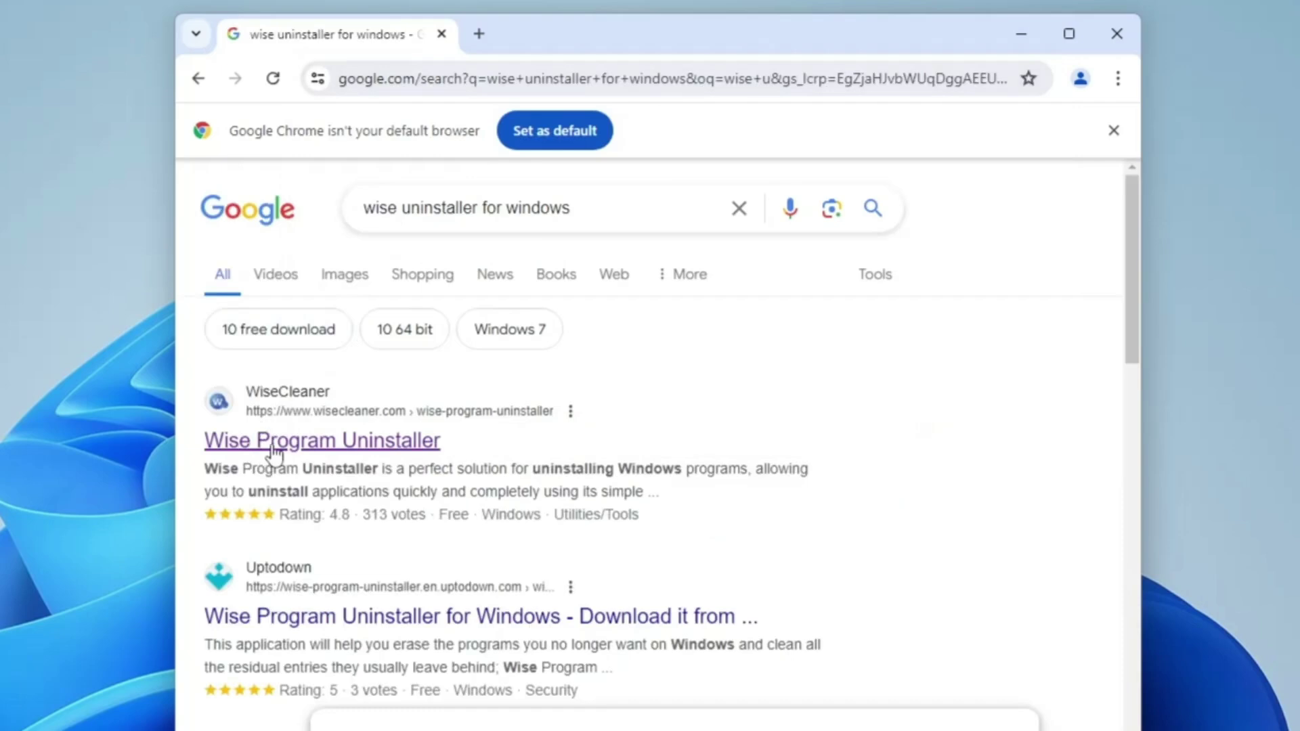
pyautogui.click(426, 450)
pyautogui.scroll(-1, 652, 420)
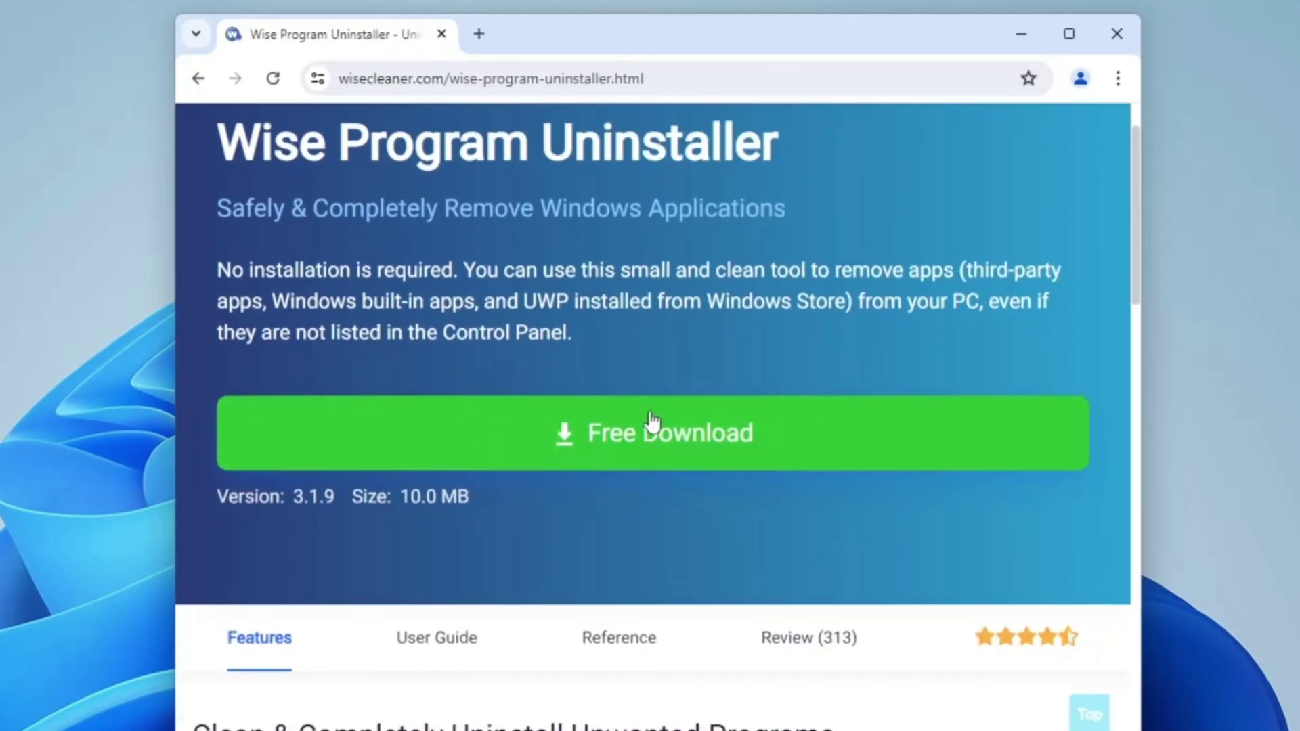
pyautogui.click(653, 420)
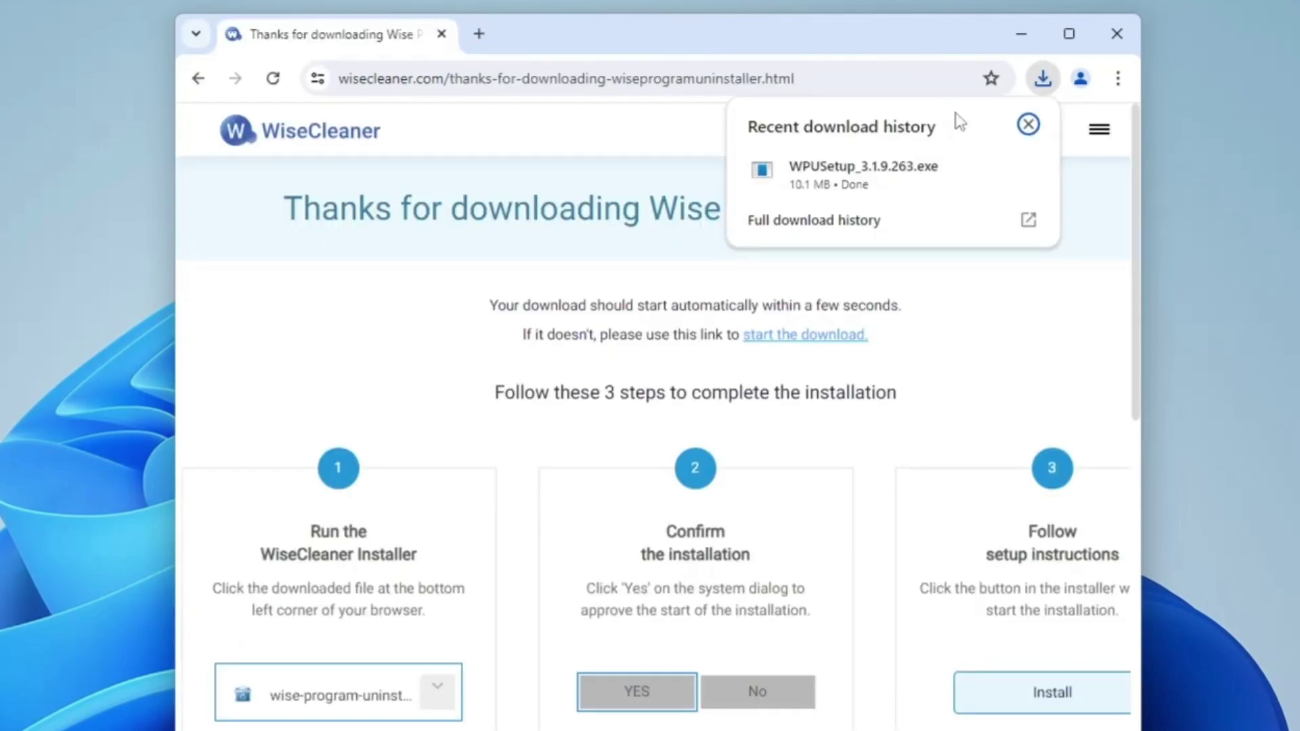
pyautogui.click(857, 177)
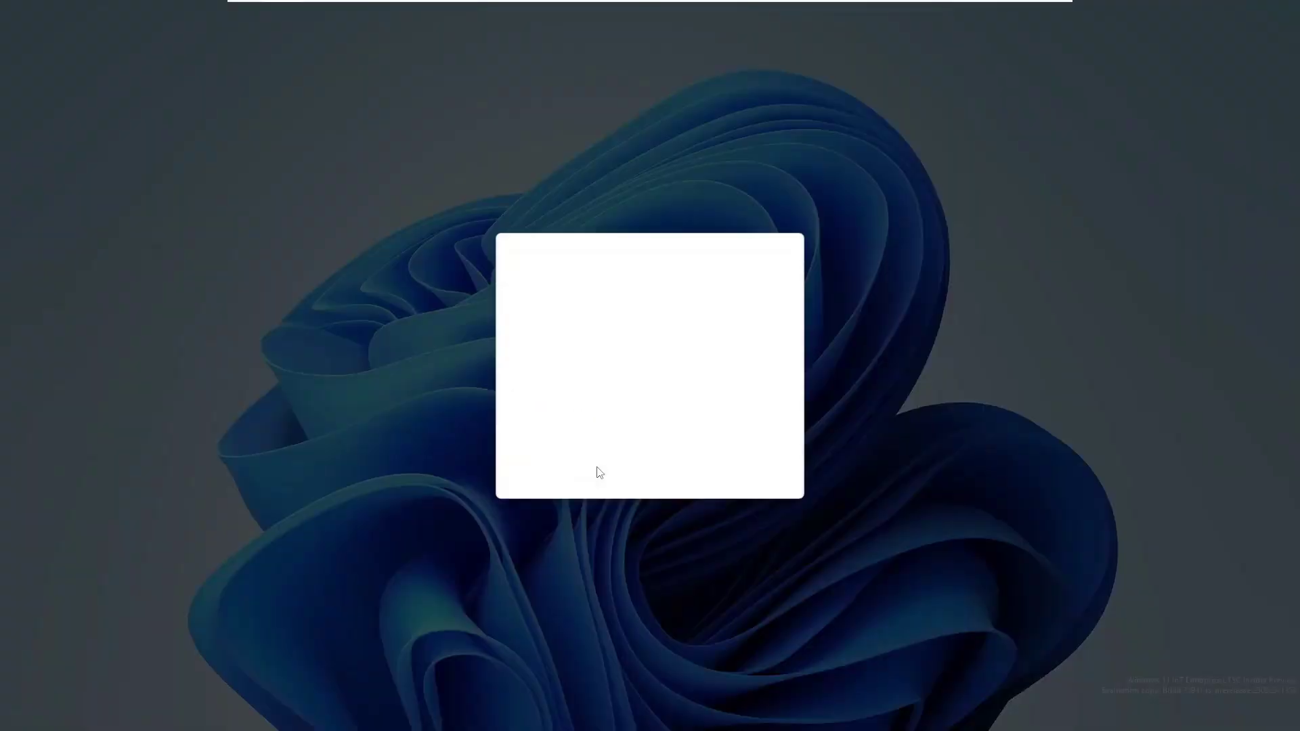
# Approve the admin prompts and complete the Wise Program Uninstaller installation, then reposition its window
pyautogui.click(595, 467)
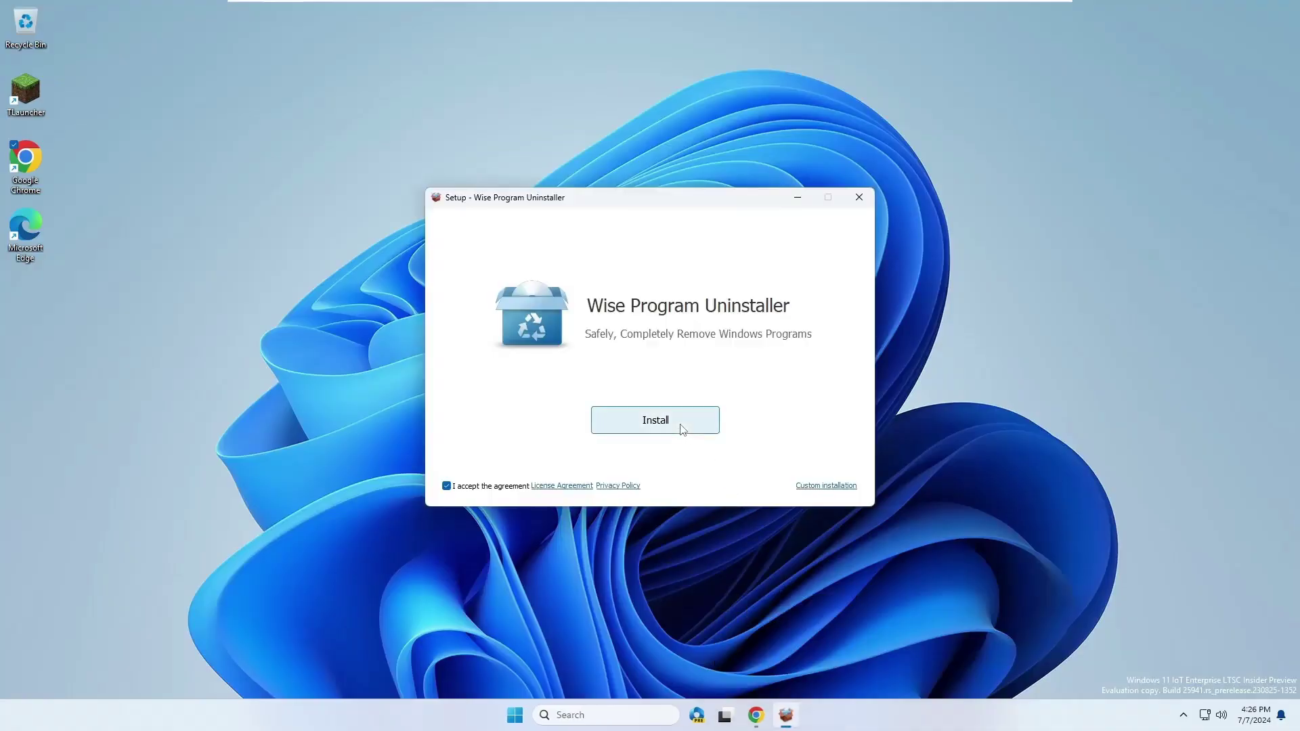
pyautogui.click(682, 429)
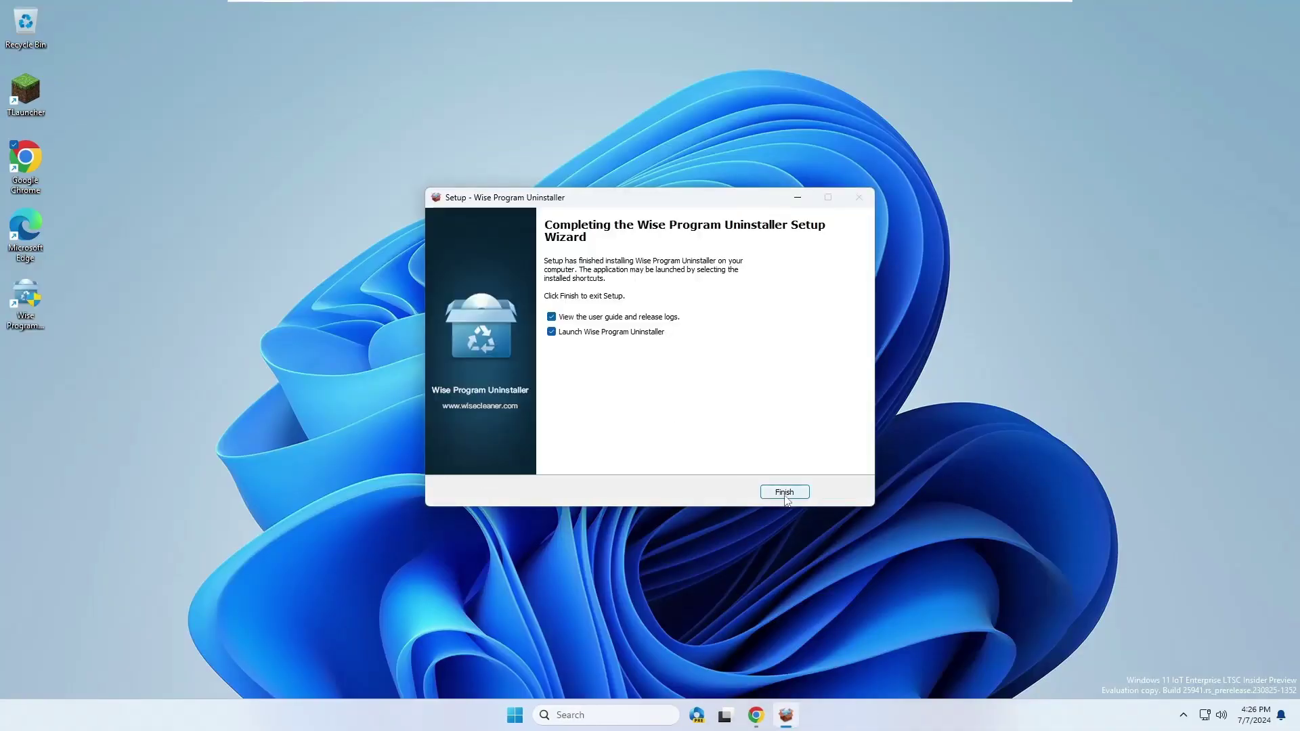
pyautogui.click(779, 496)
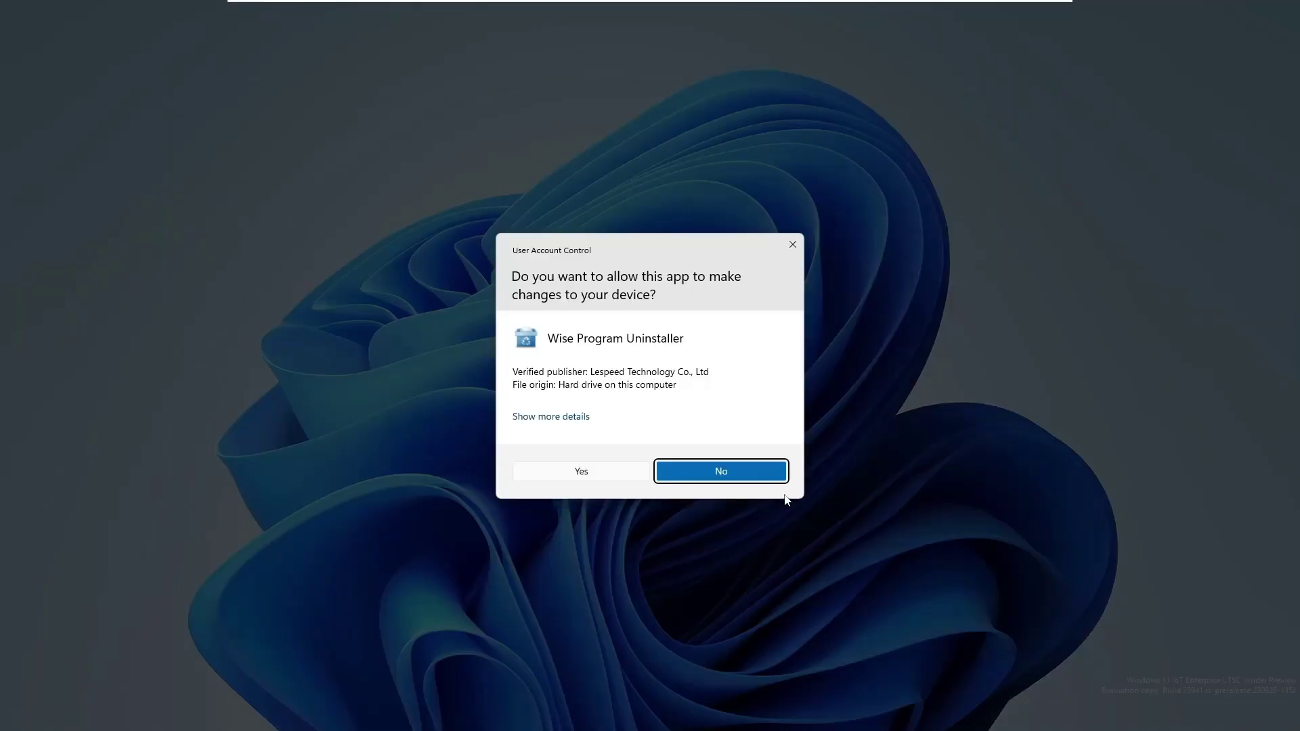
pyautogui.click(616, 469)
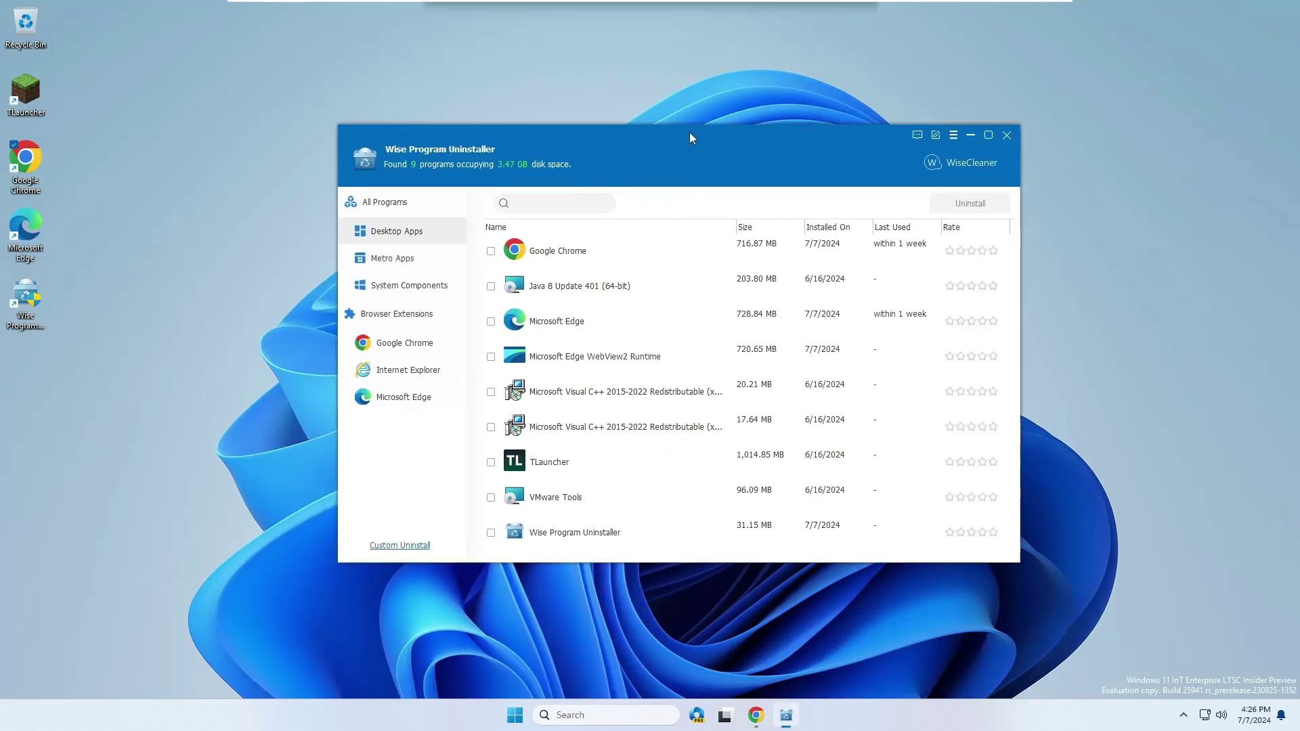
pyautogui.moveTo(689, 132); pyautogui.dragTo(670, 125)
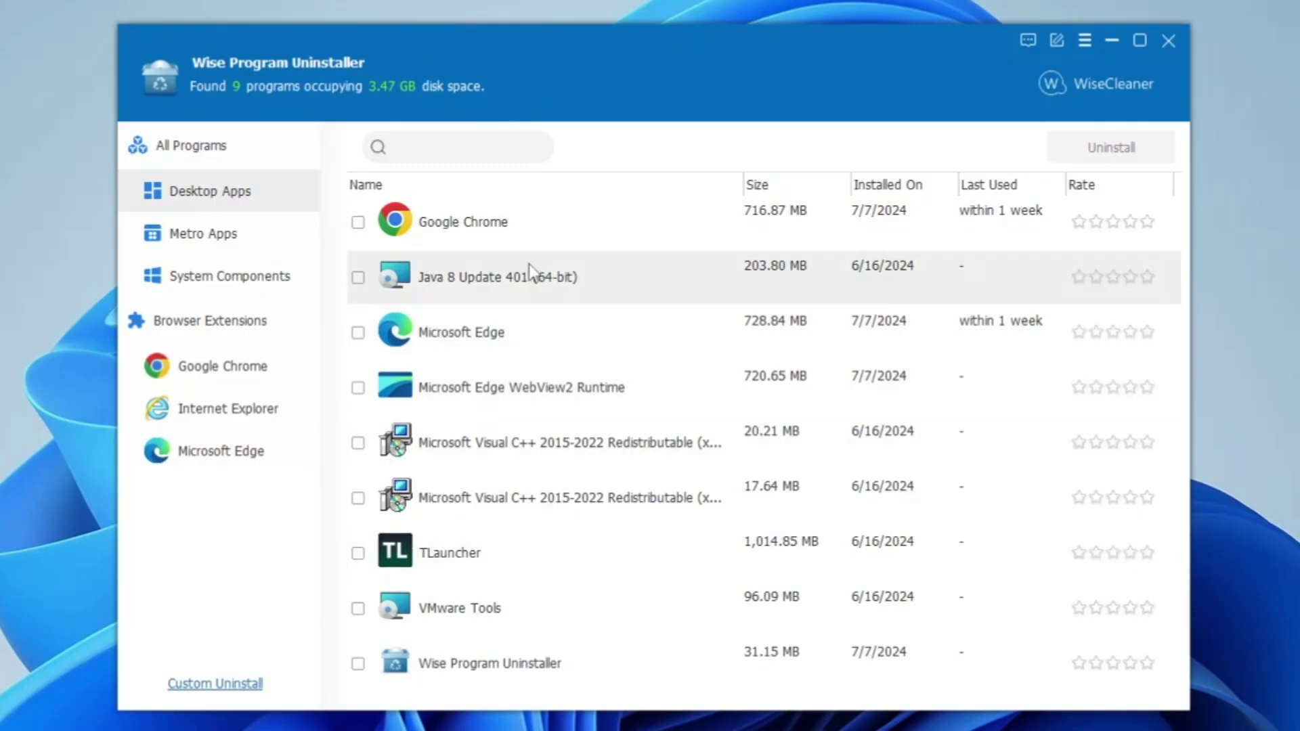
# Force-uninstall Microsoft Edge and delete all its leftover files and registry entries
pyautogui.click(477, 340)
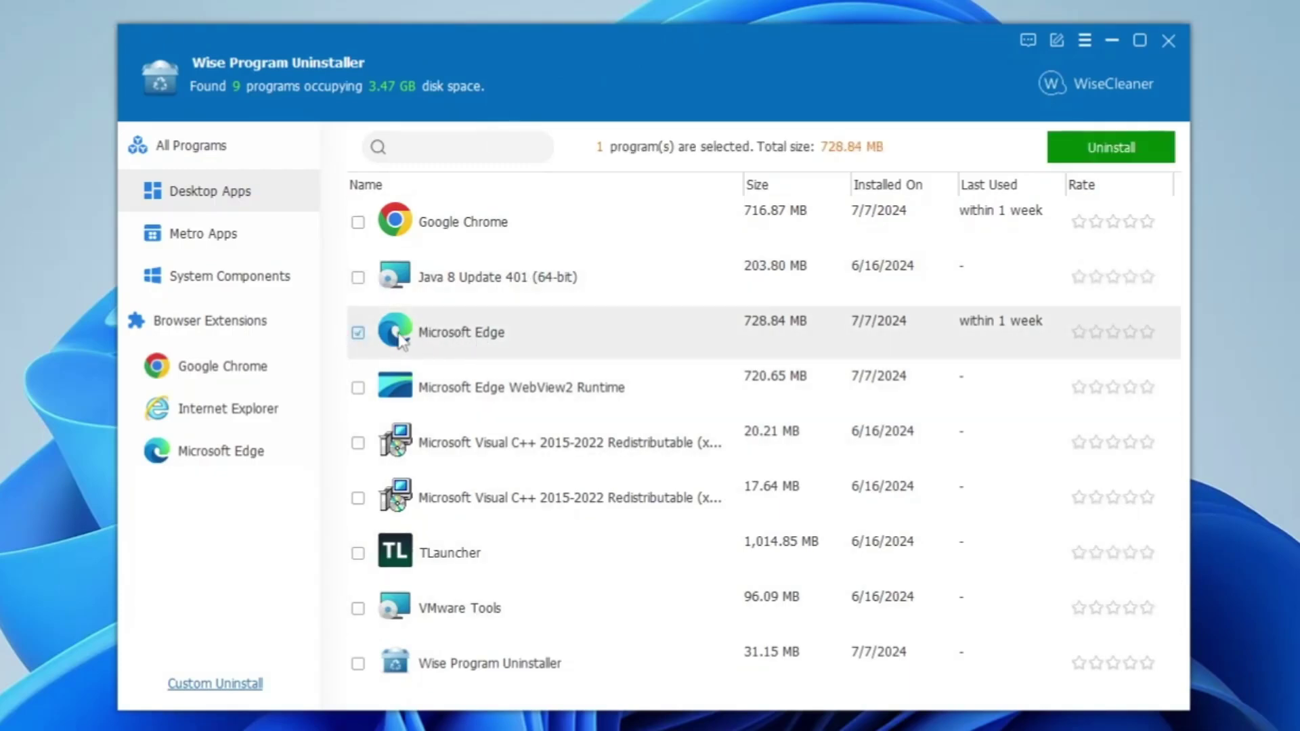
pyautogui.click(467, 336)
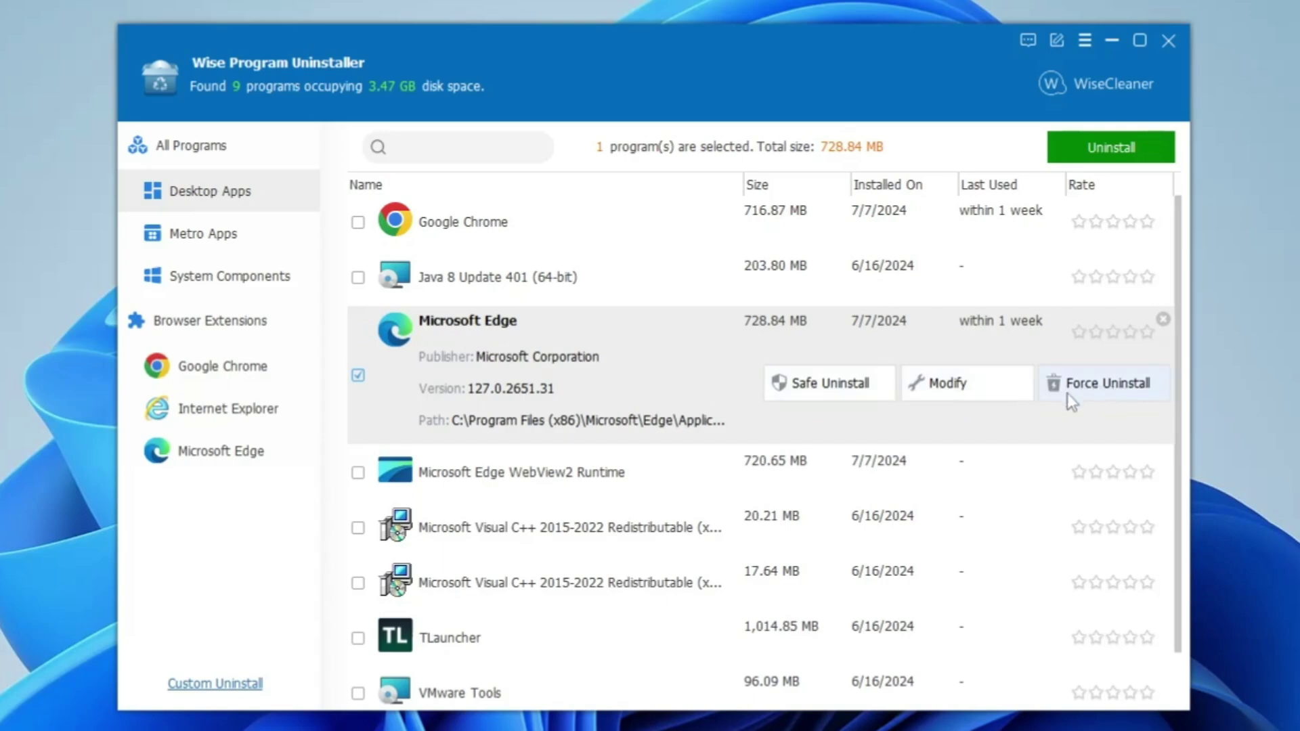
pyautogui.click(1088, 381)
pyautogui.click(688, 445)
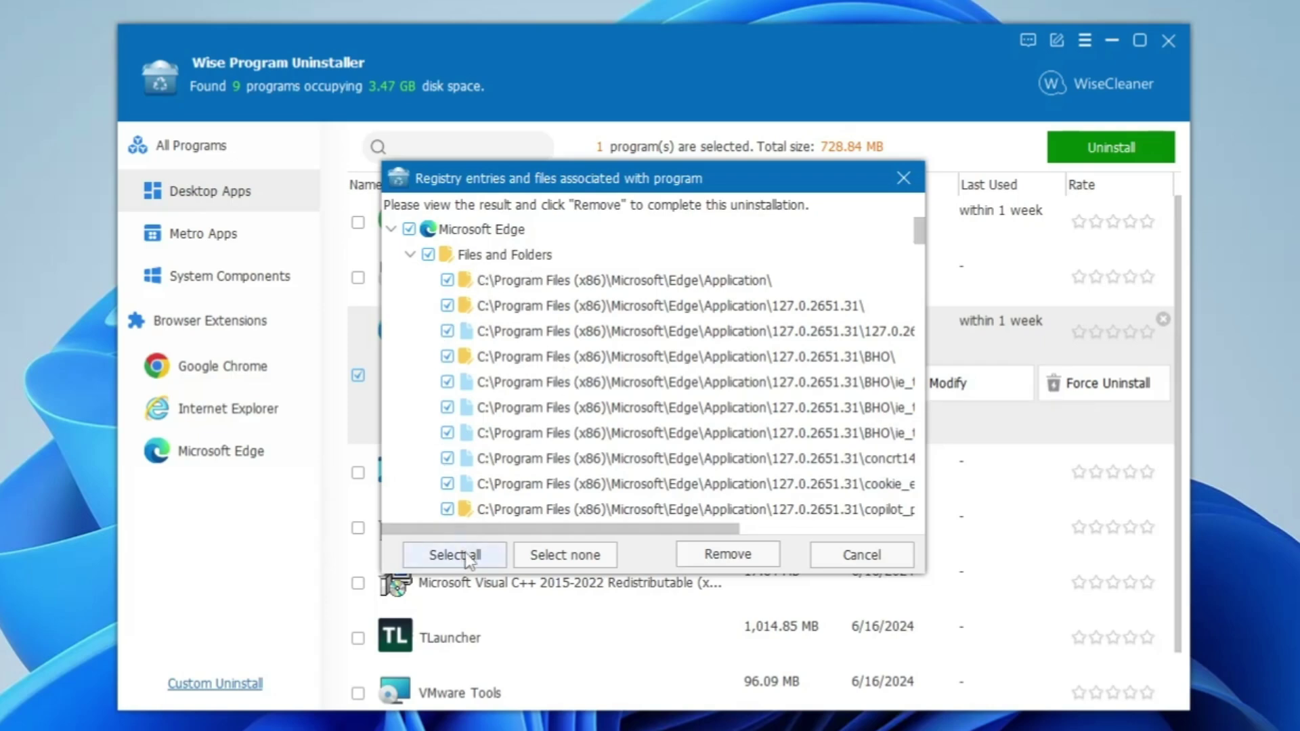
pyautogui.click(747, 563)
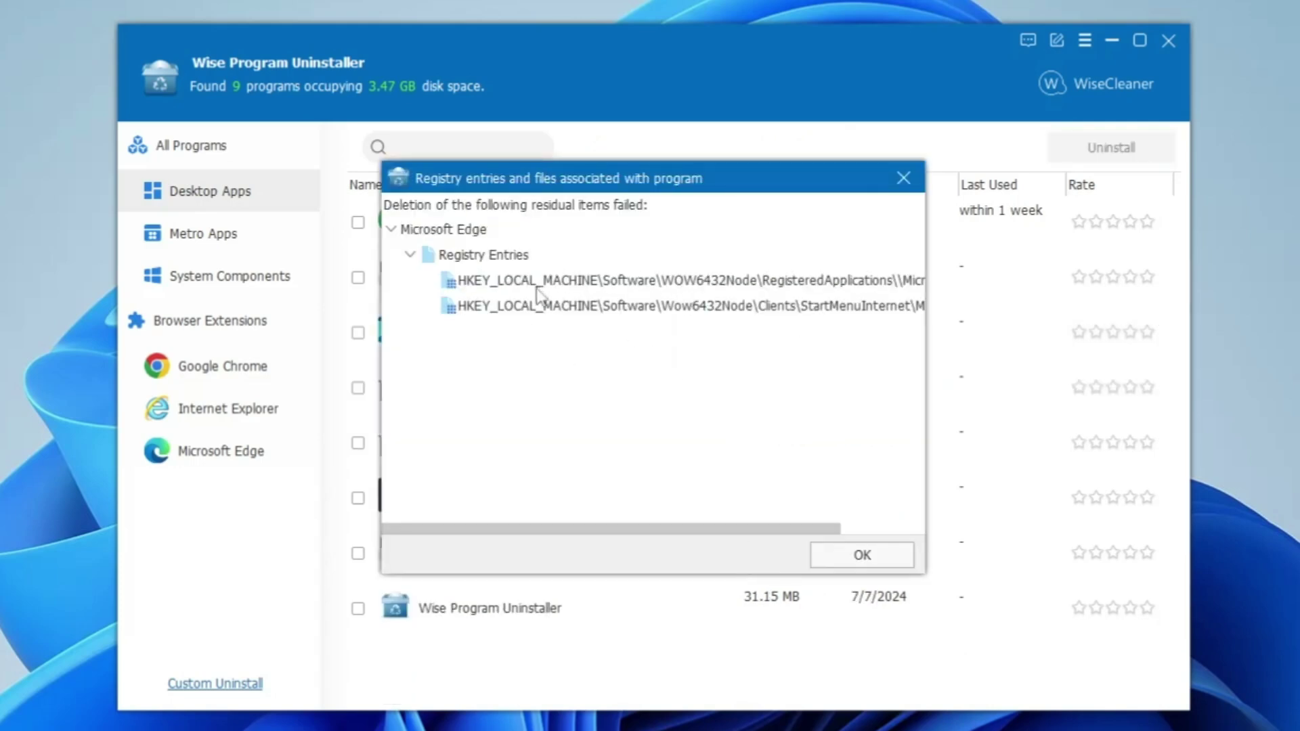
pyautogui.click(857, 555)
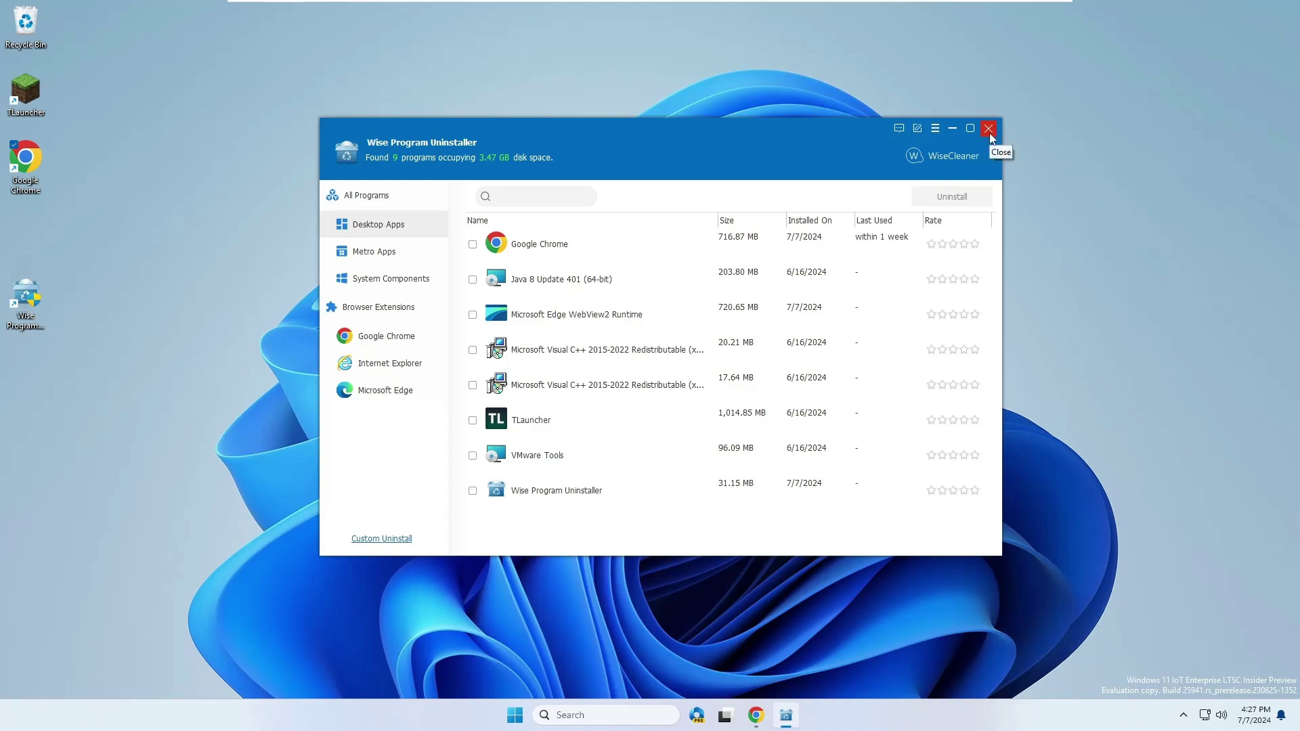
# Close the uninstaller and launch Registry Editor as administrator, resizing and moving its window
pyautogui.click(989, 132)
pyautogui.press('super+s')
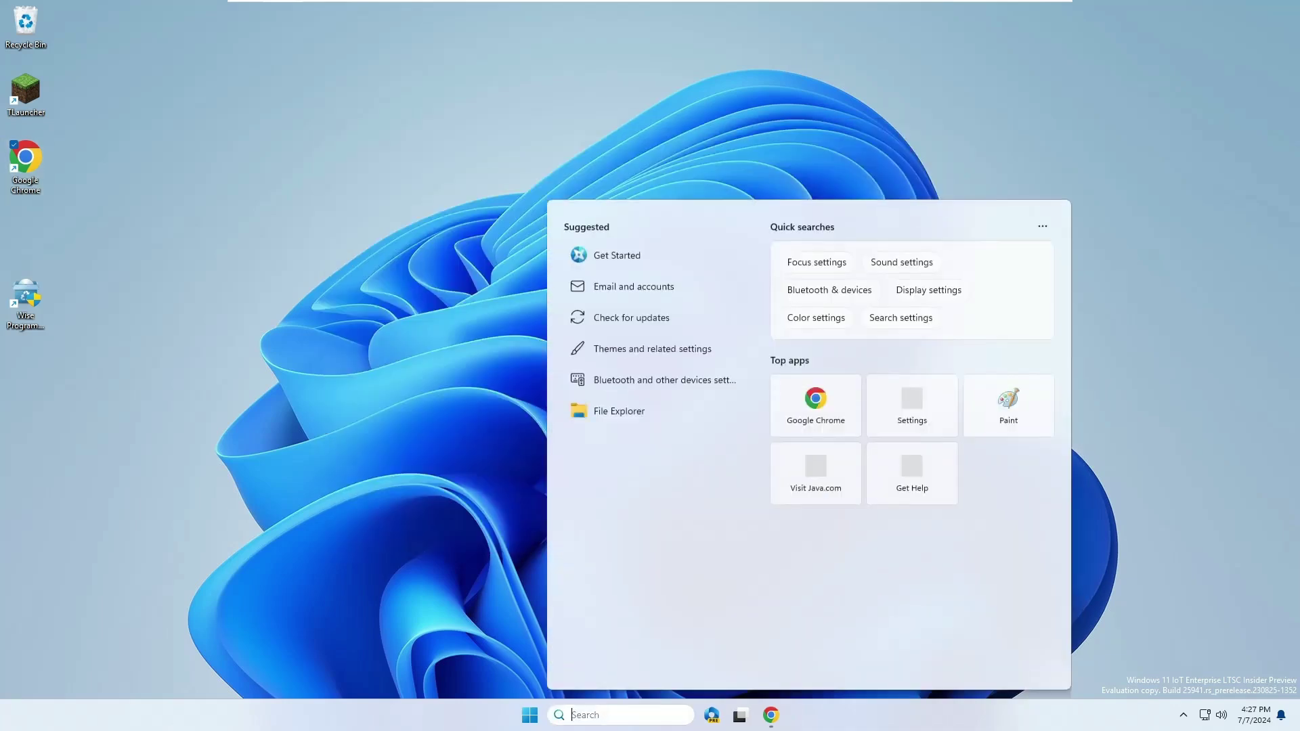
pyautogui.write('registry')
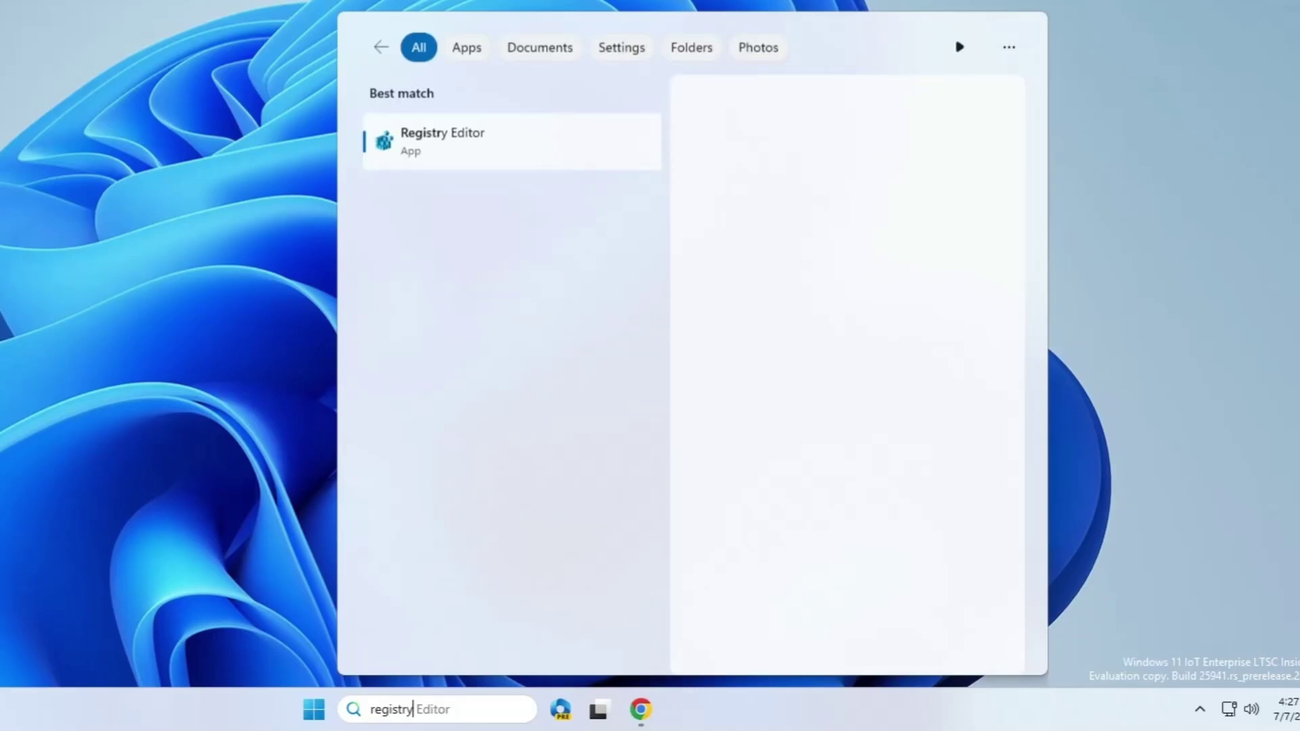
pyautogui.click(480, 140)
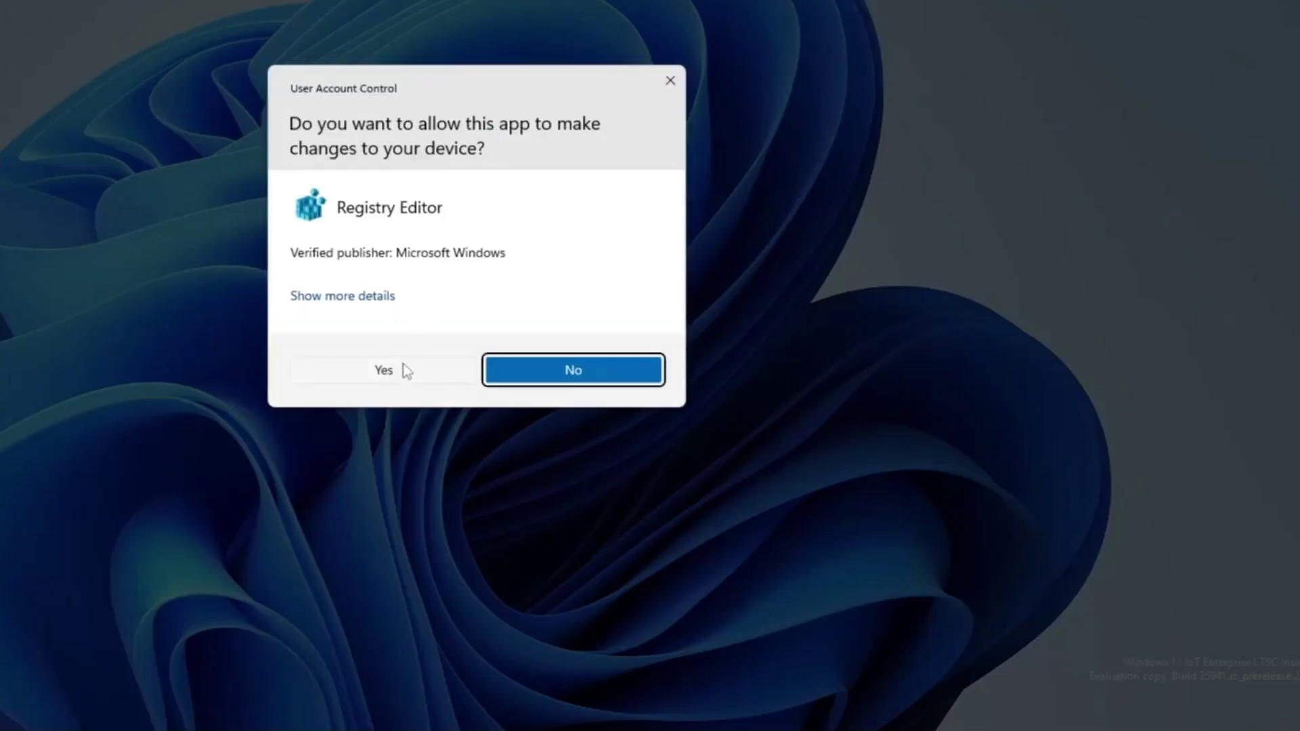
pyautogui.click(403, 365)
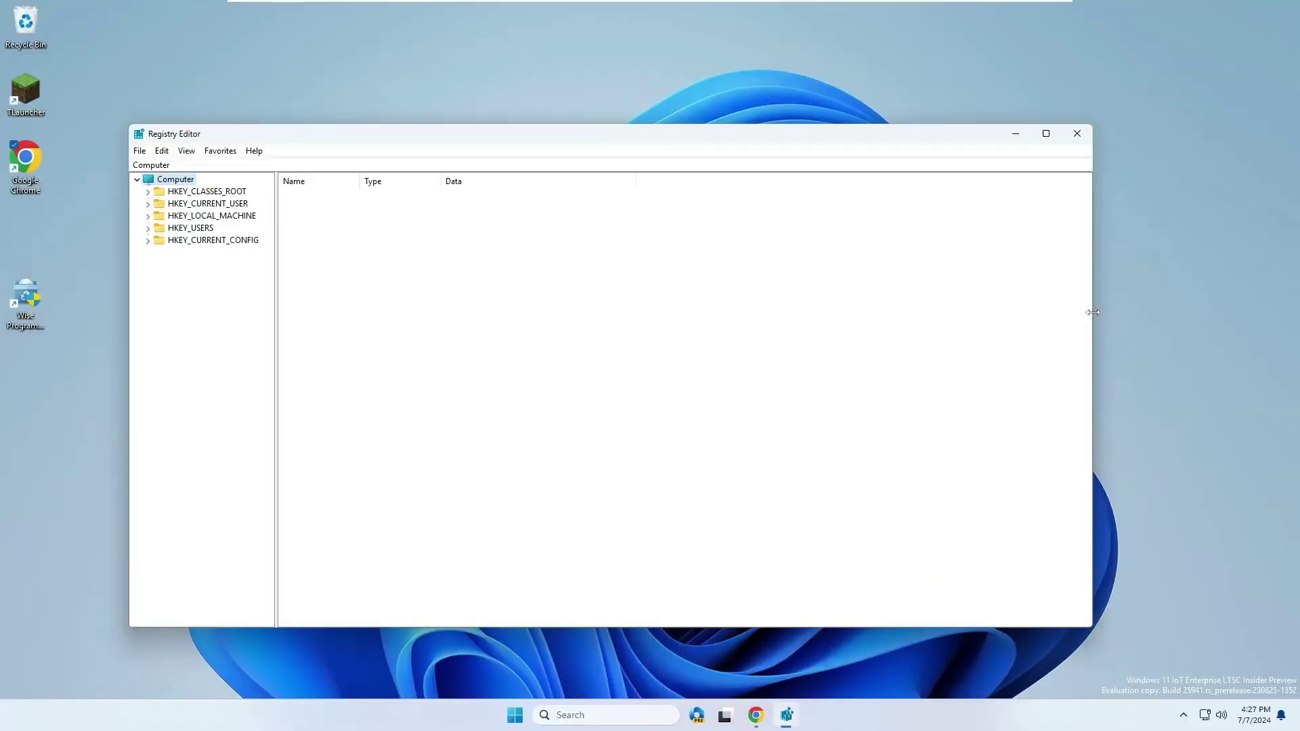
pyautogui.moveTo(1092, 313); pyautogui.dragTo(746, 318)
pyautogui.moveTo(516, 144); pyautogui.dragTo(742, 150)
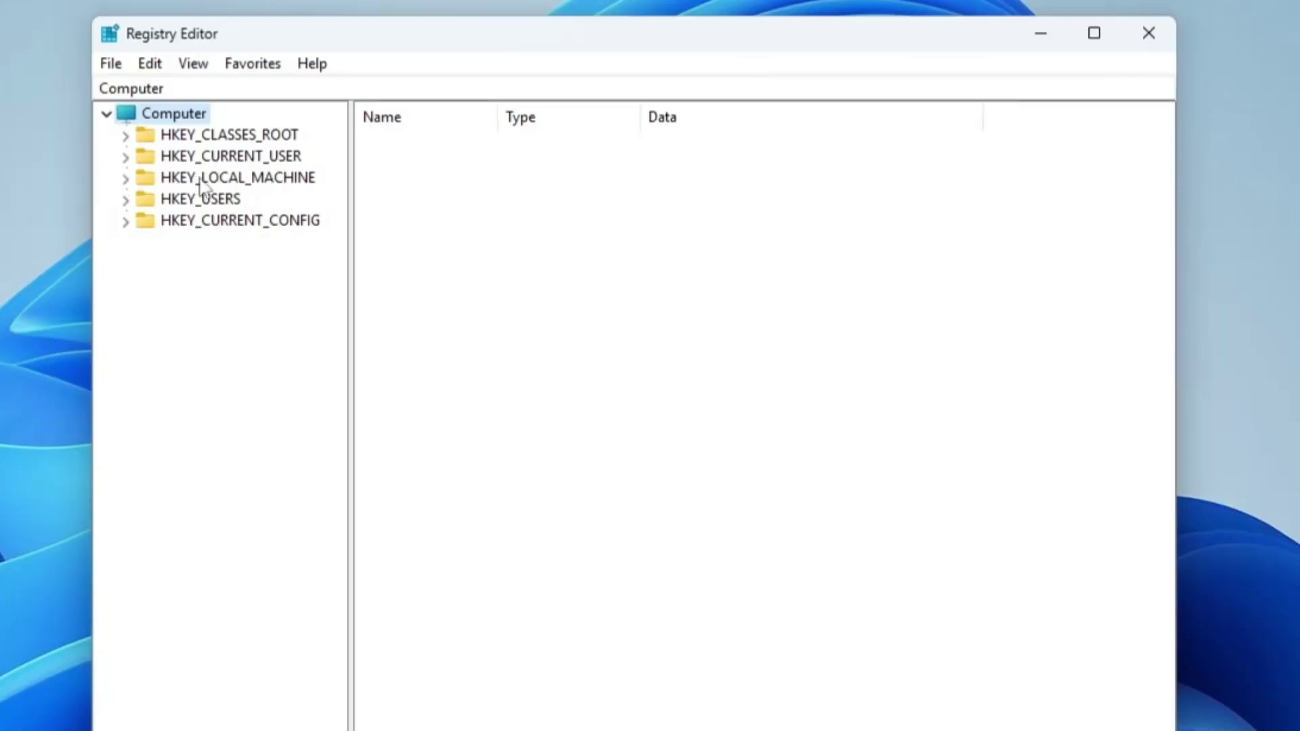
# Navigate to HKEY_LOCAL_MACHINE\SOFTWARE\Microsoft in the key tree
pyautogui.doubleClick(202, 182)
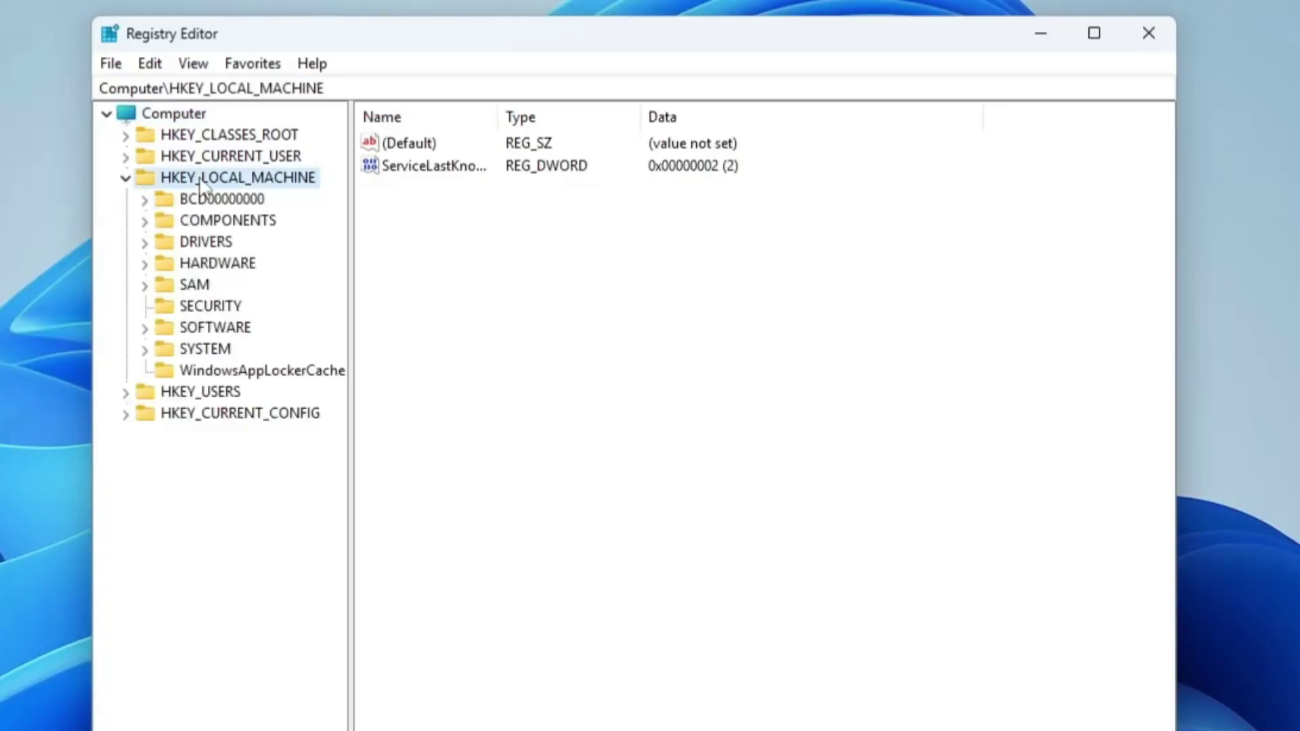
pyautogui.doubleClick(212, 330)
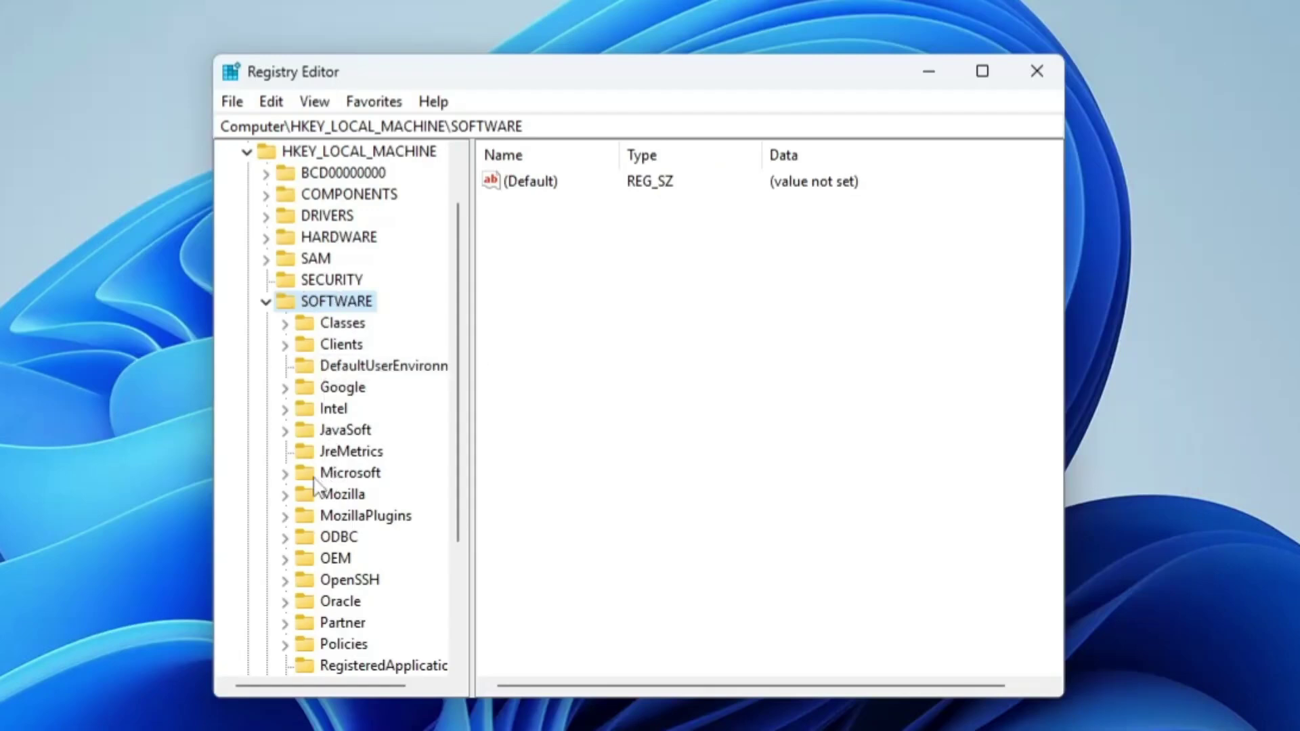
pyautogui.click(351, 477)
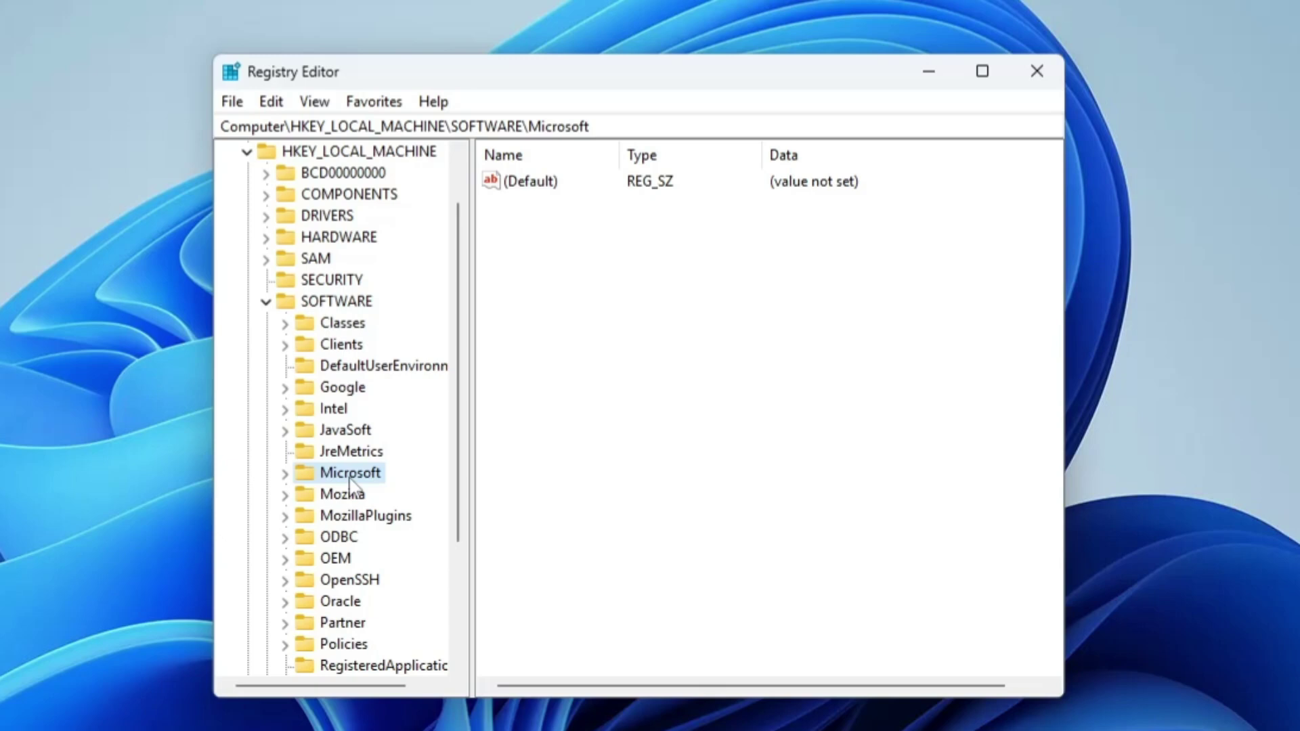
# Create a new key named EdgeUpdate under the Microsoft key
pyautogui.rightClick(352, 476)
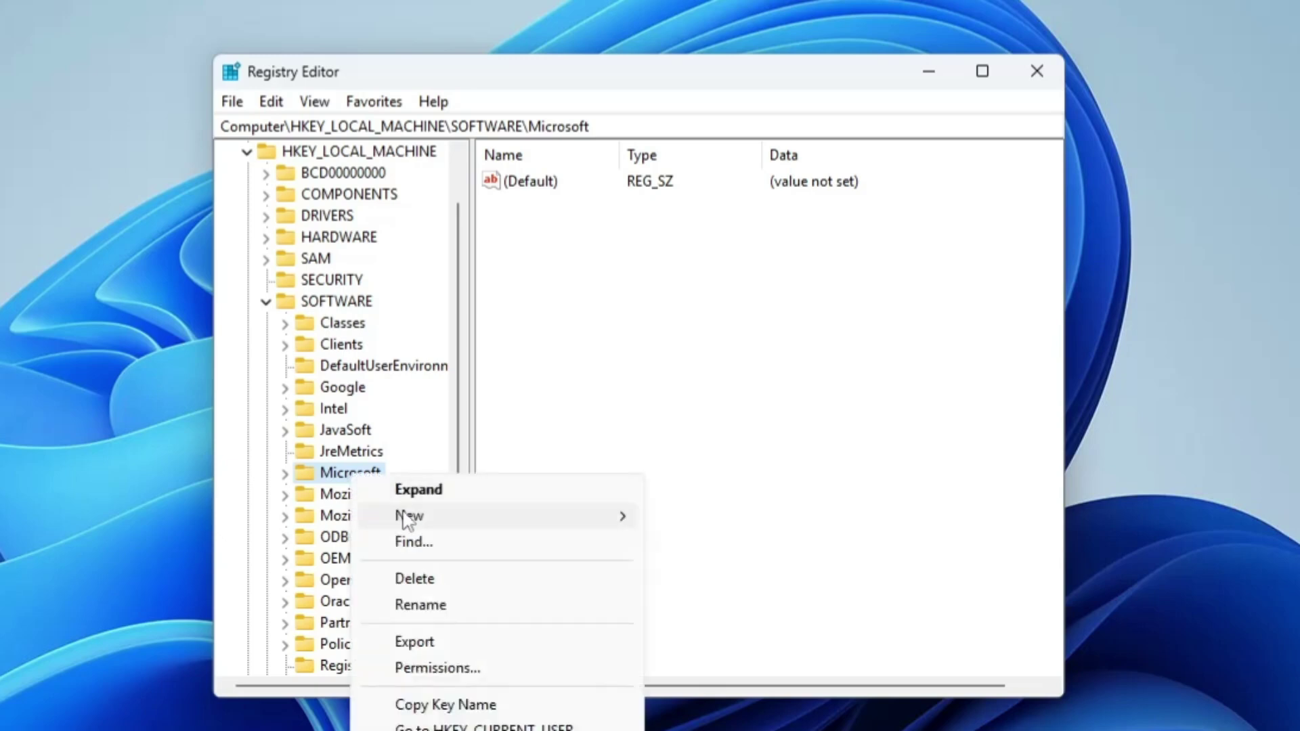
pyautogui.moveTo(405, 516)
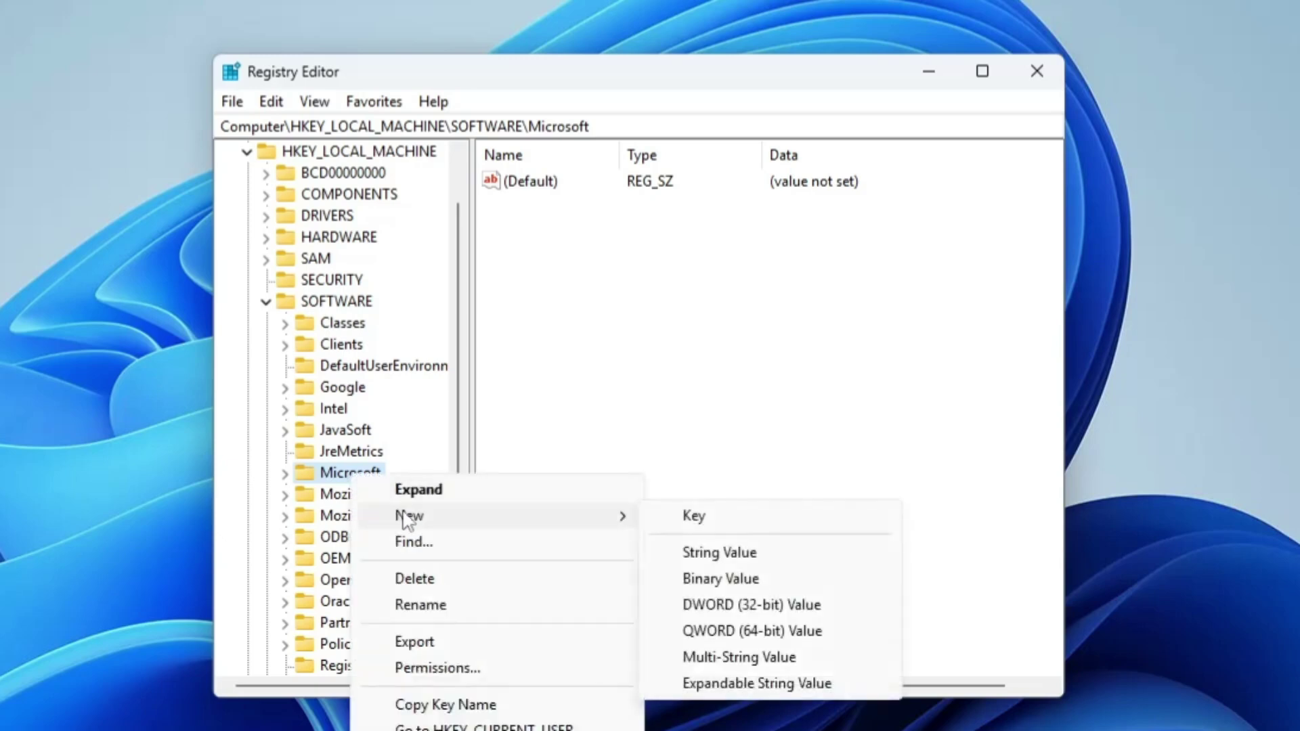
pyautogui.click(724, 525)
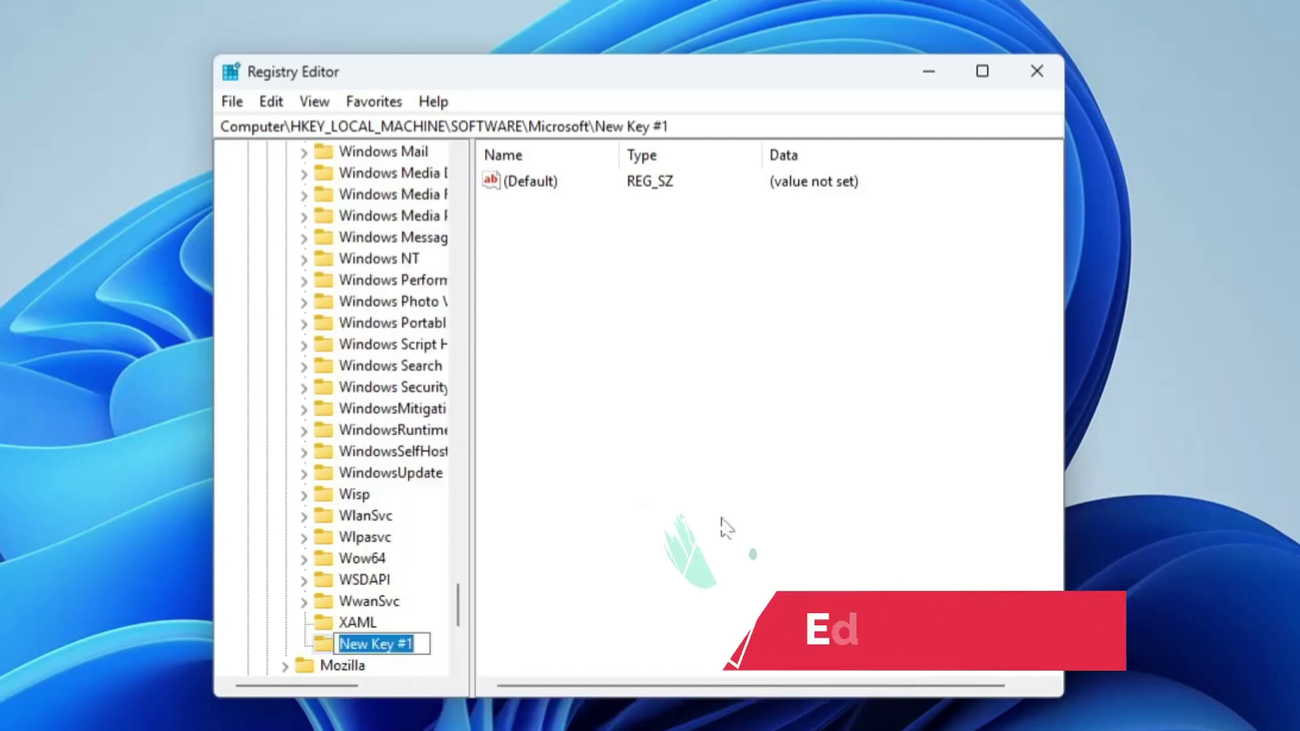
pyautogui.write('Edge')
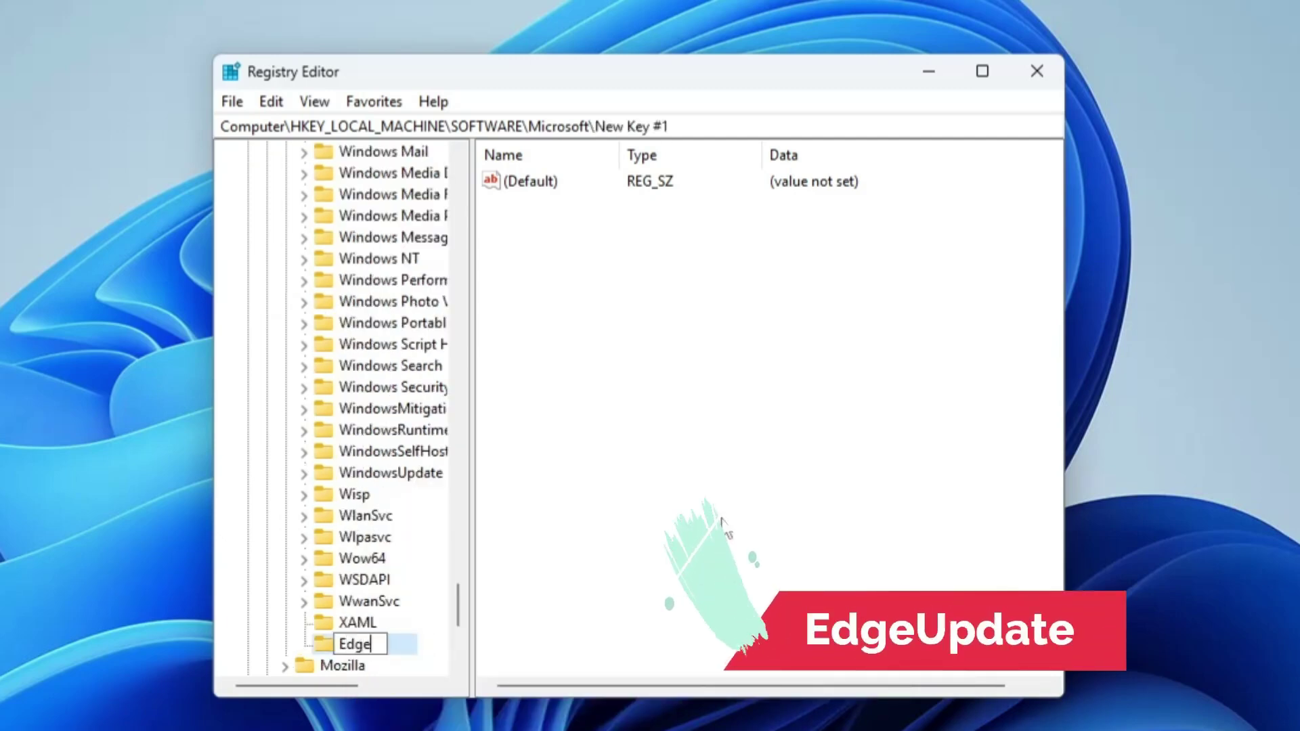
pyautogui.write('U')
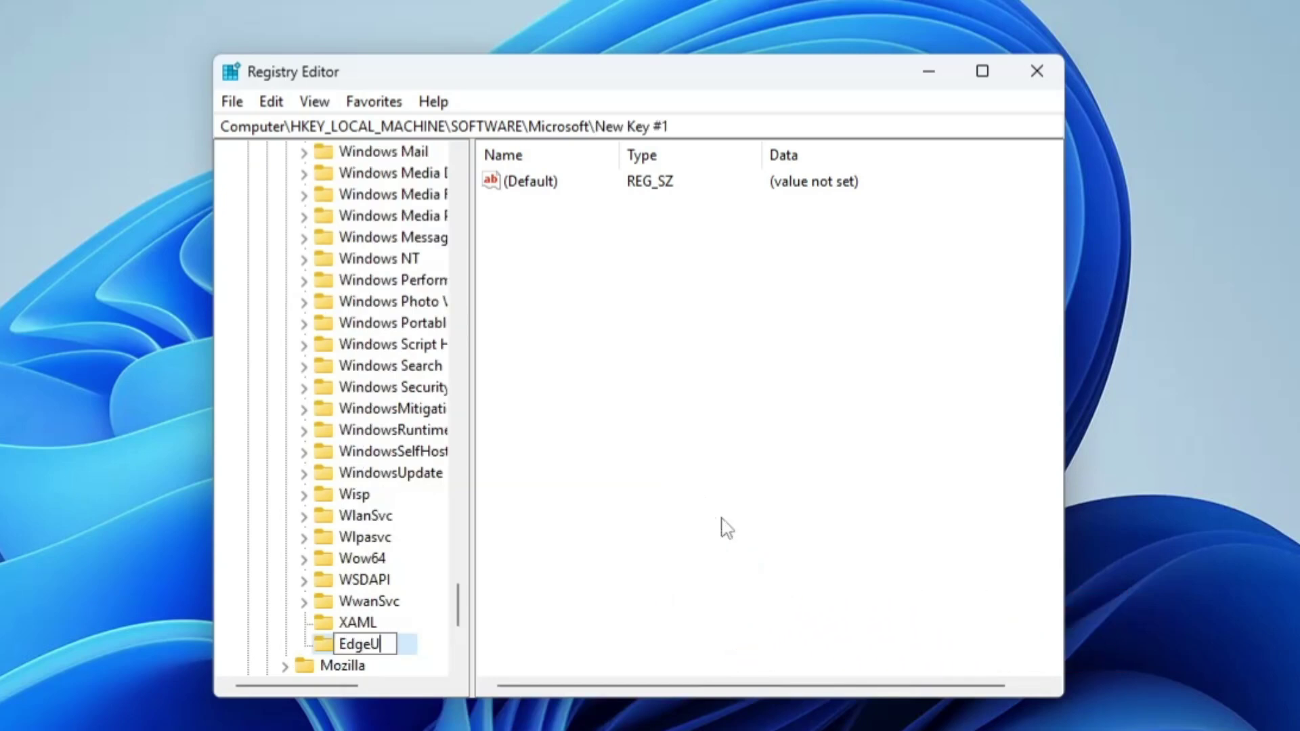
pyautogui.write('pdate')
pyautogui.press('Return')
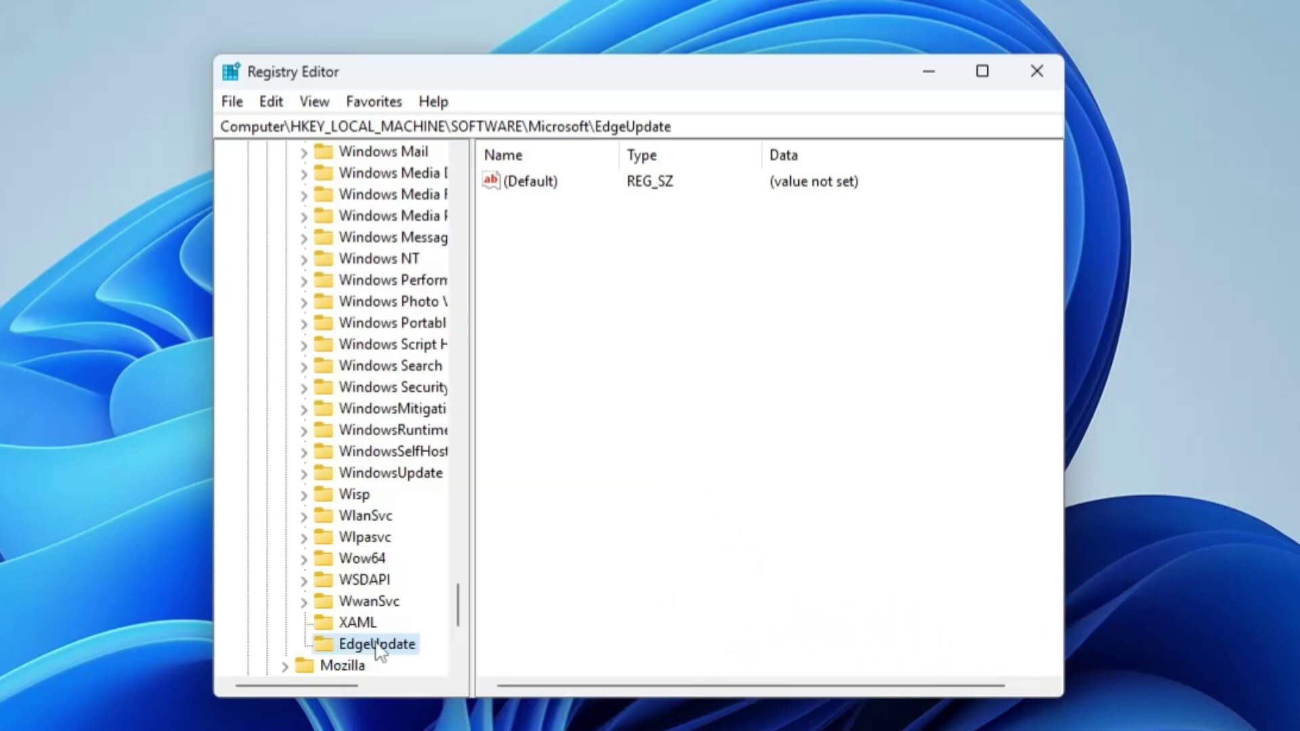
pyautogui.scroll(-3, 377, 650)
# Add a DWORD (32-bit) value named DoNotUpdateToEdgeWithChromium to EdgeUpdate
pyautogui.click(601, 380)
pyautogui.rightClick(642, 345)
pyautogui.moveTo(720, 352)
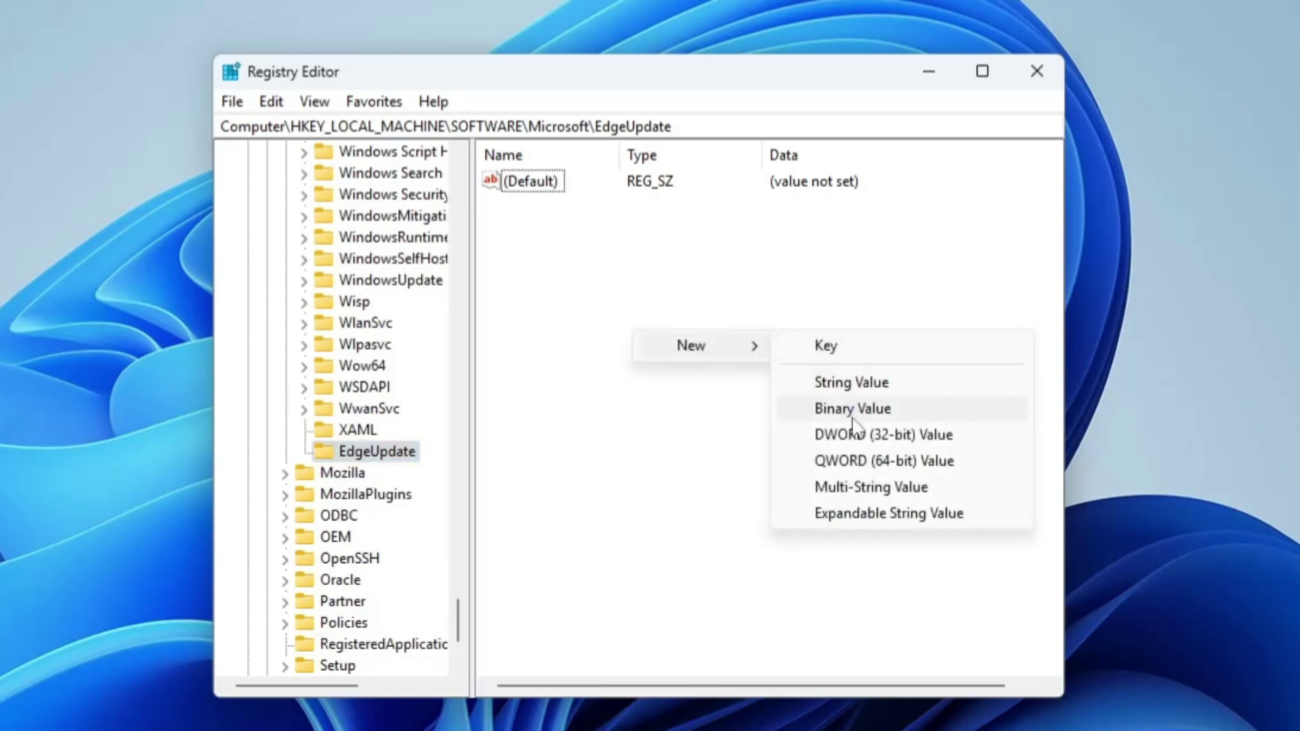
pyautogui.click(865, 436)
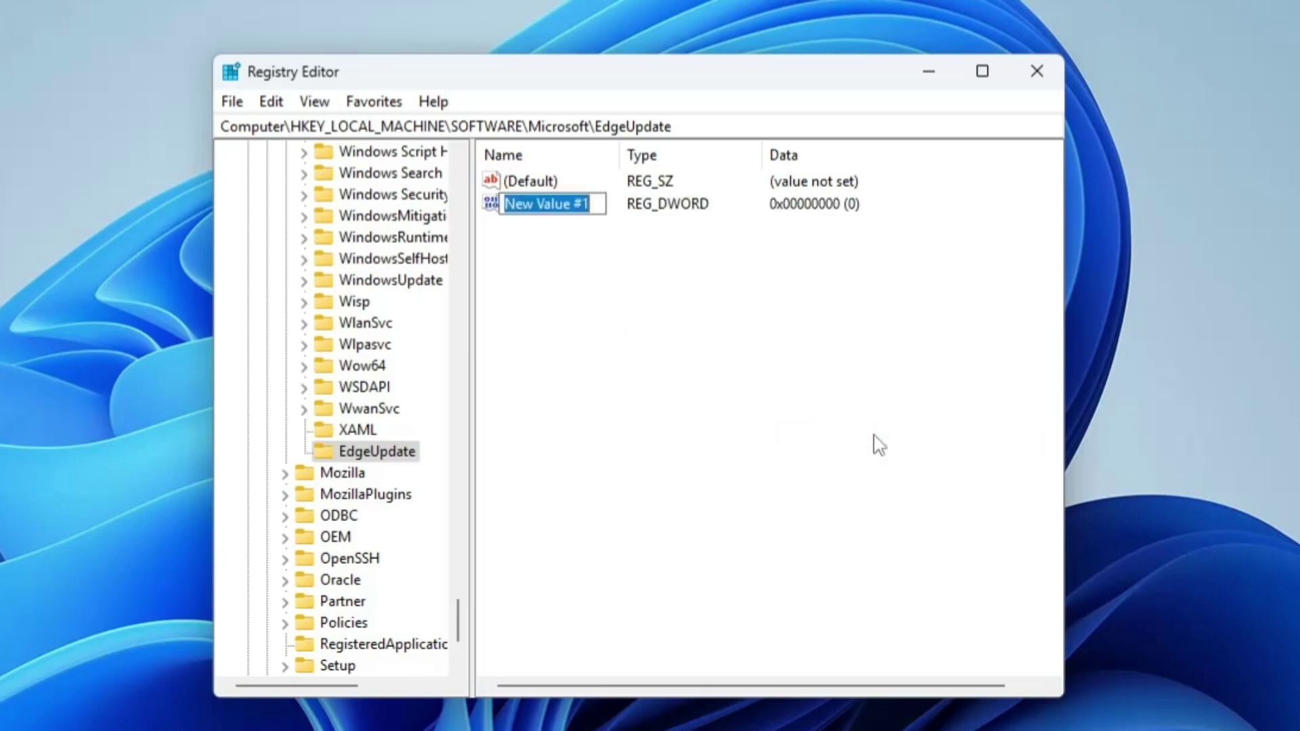
pyautogui.write('D')
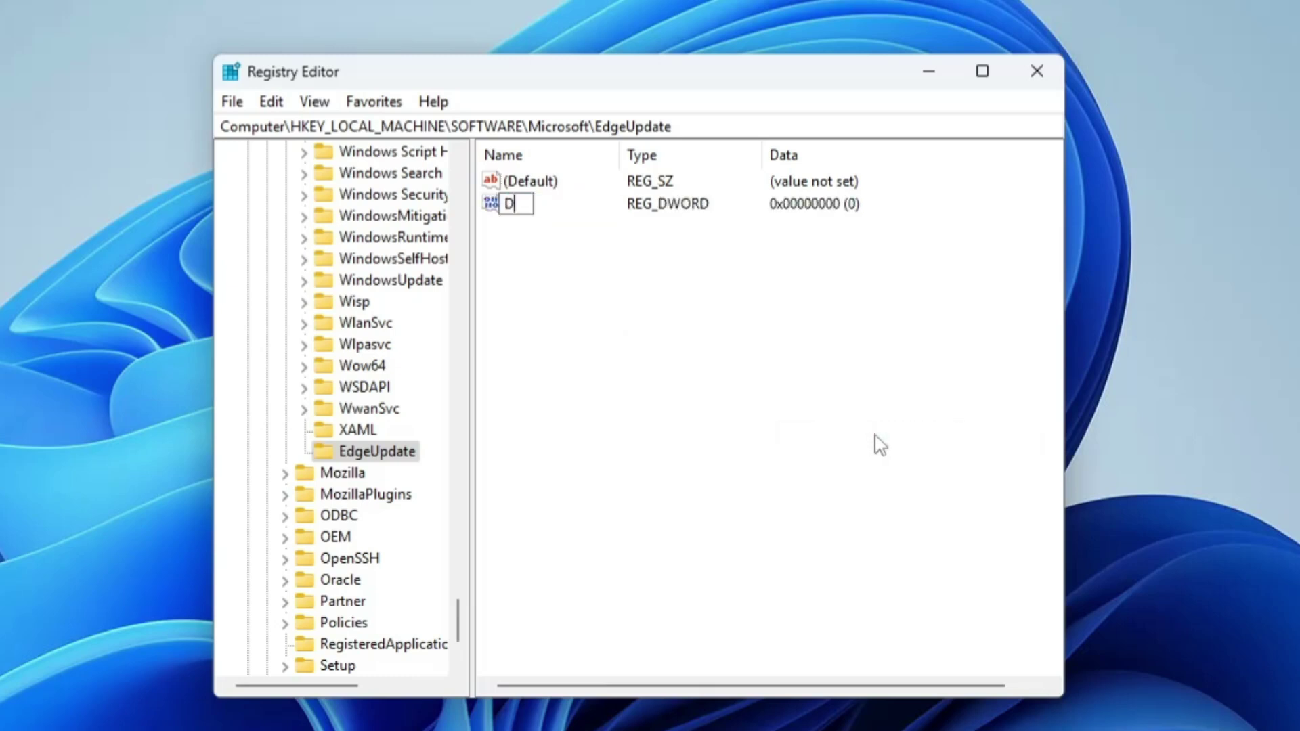
pyautogui.write('oNotUpdate')
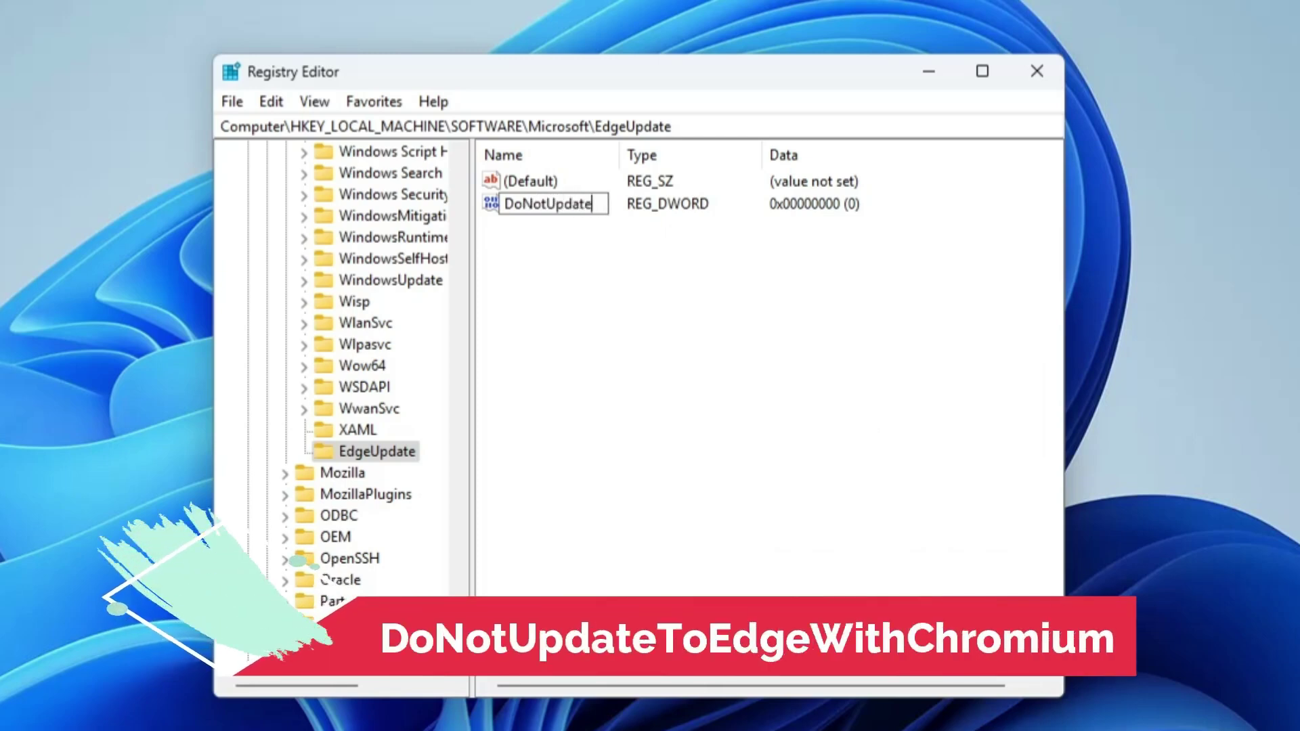
pyautogui.write('ToEdgeWithChromium')
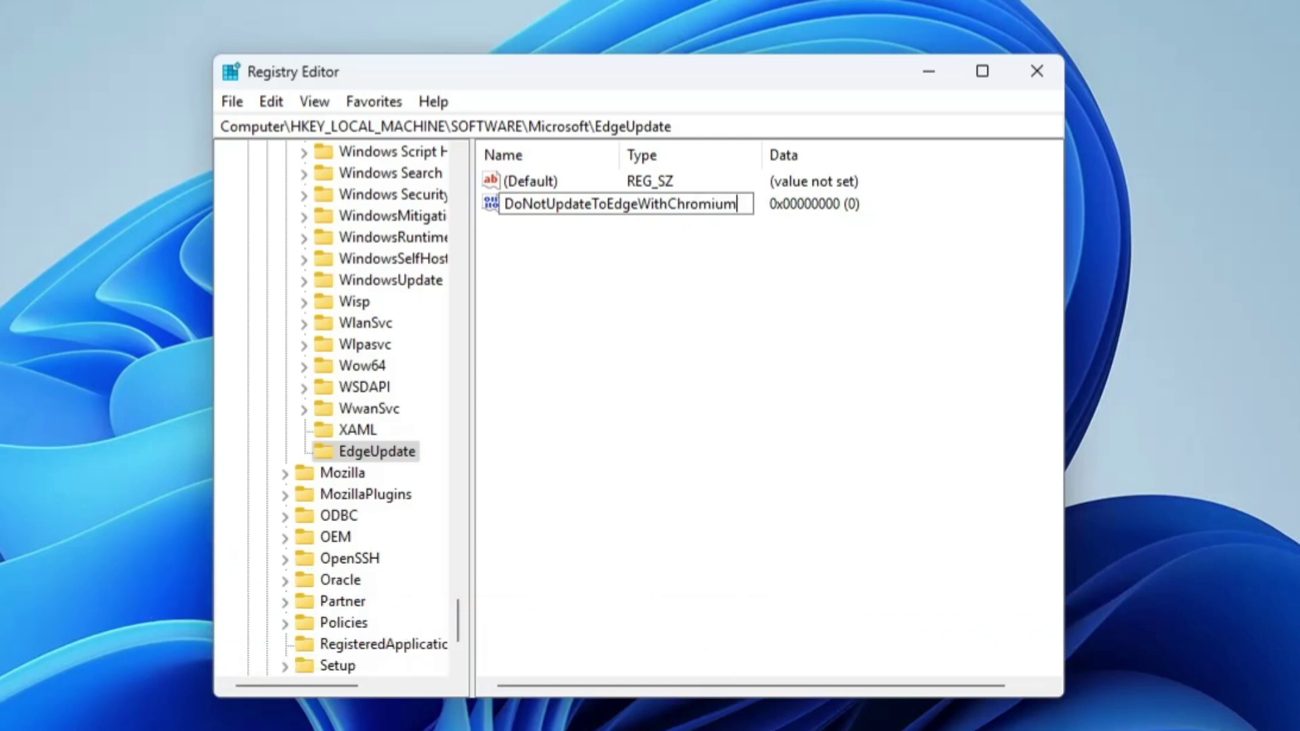
pyautogui.press('Return')
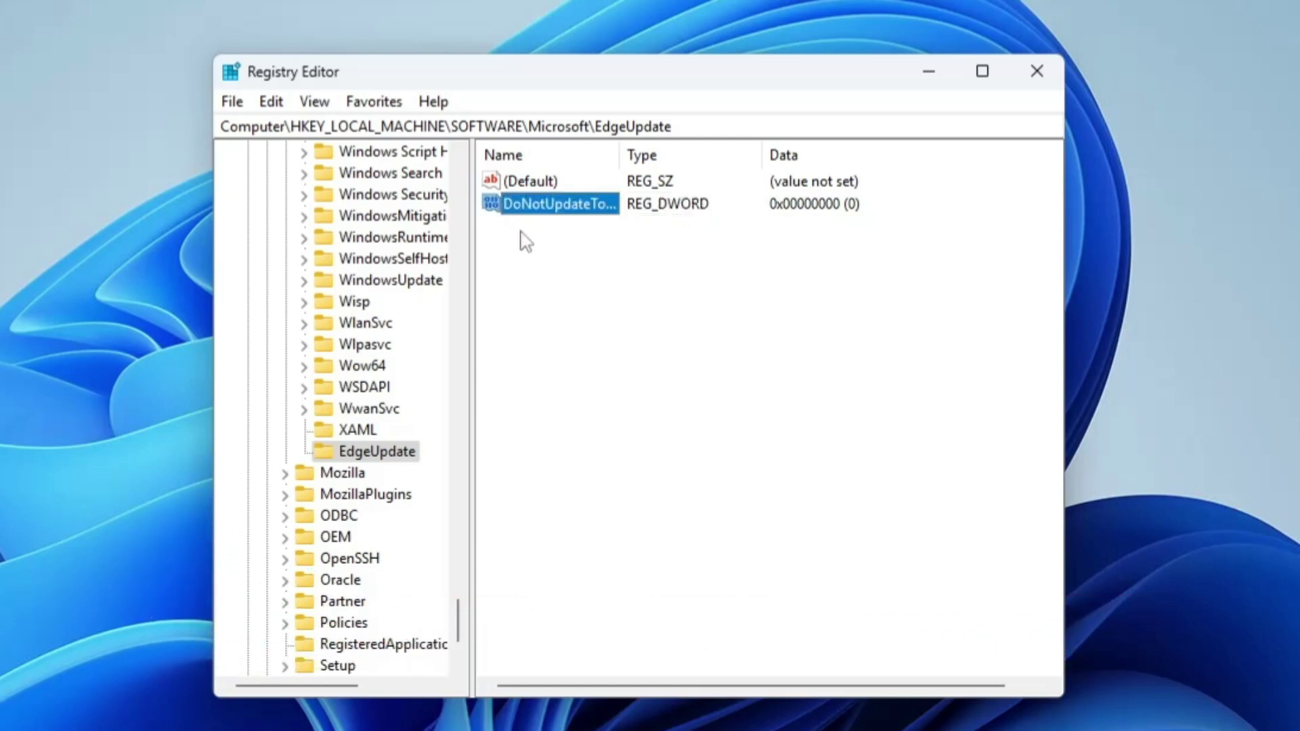
# Set DoNotUpdateToEdgeWithChromium's data to 1 and close Registry Editor
pyautogui.doubleClick(550, 205)
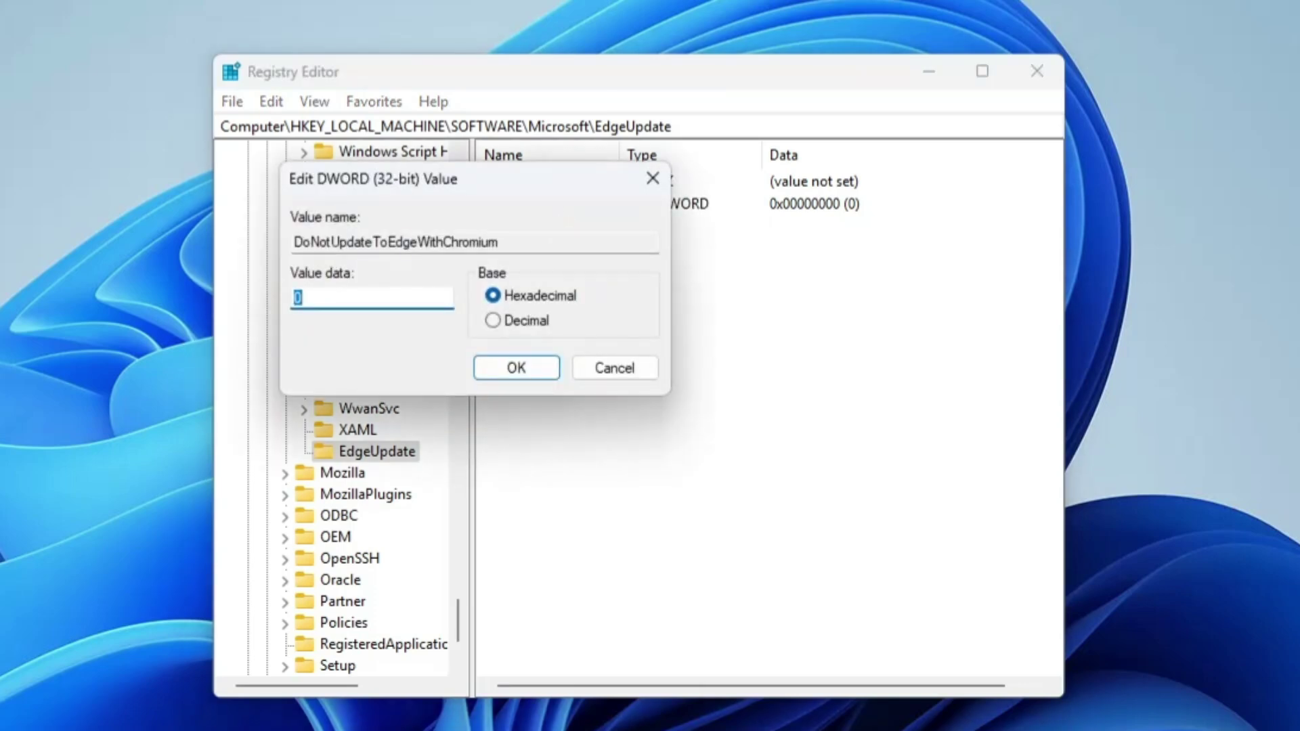
pyautogui.write('1')
pyautogui.click(512, 371)
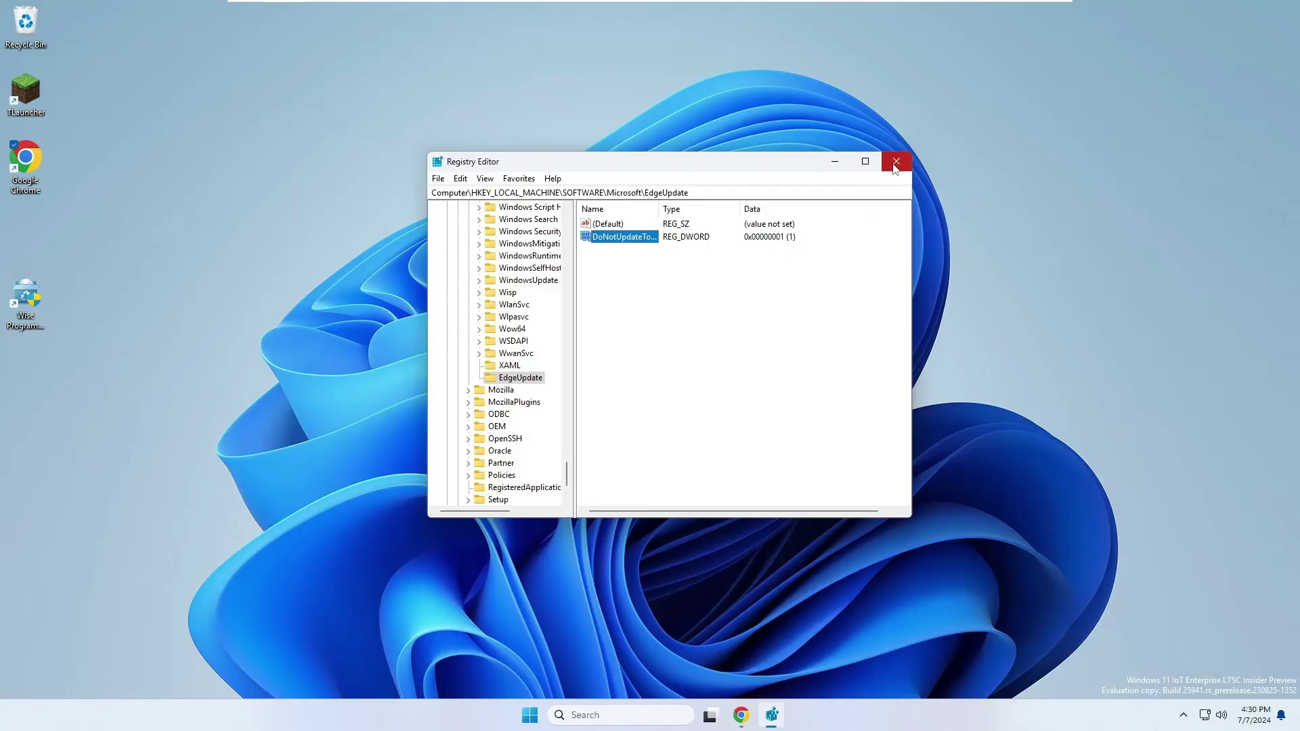
pyautogui.click(894, 166)
# Open the Start menu
pyautogui.click(544, 715)
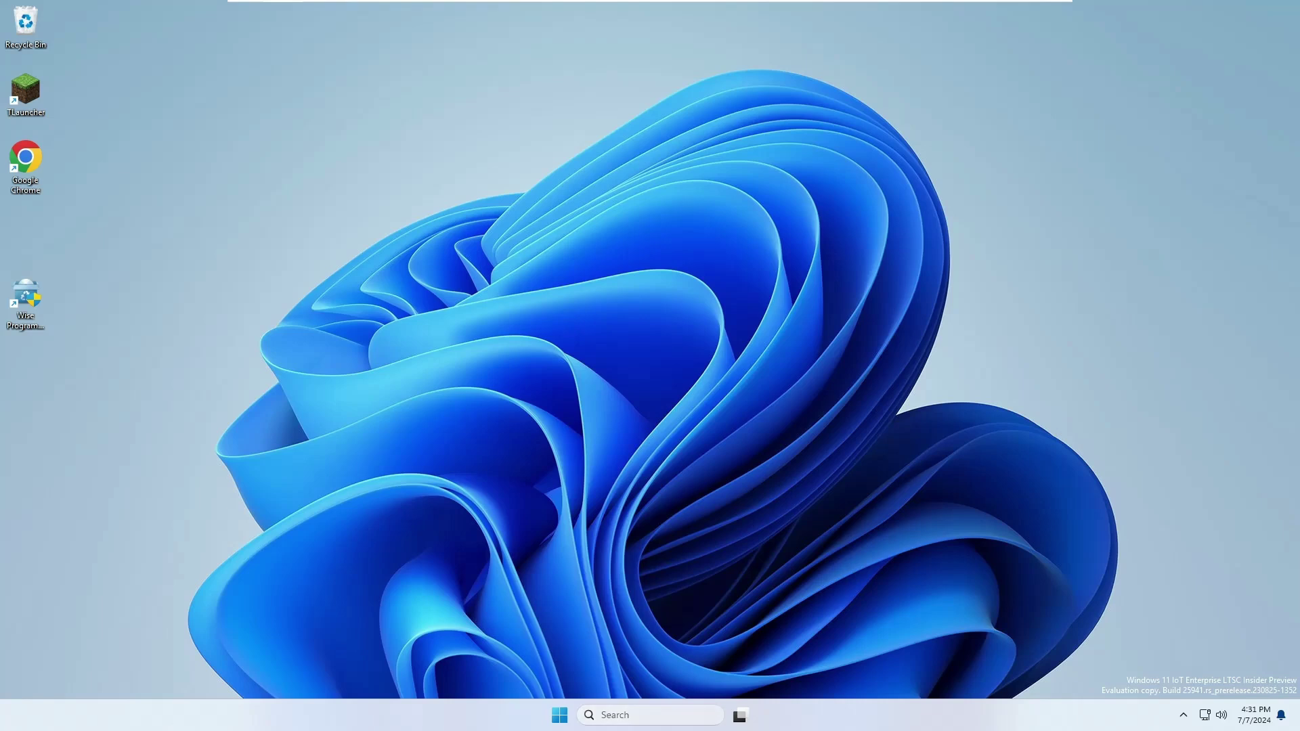
# Search Windows for 'edge' to check whether it still appears
pyautogui.click(651, 716)
pyautogui.write('edge')
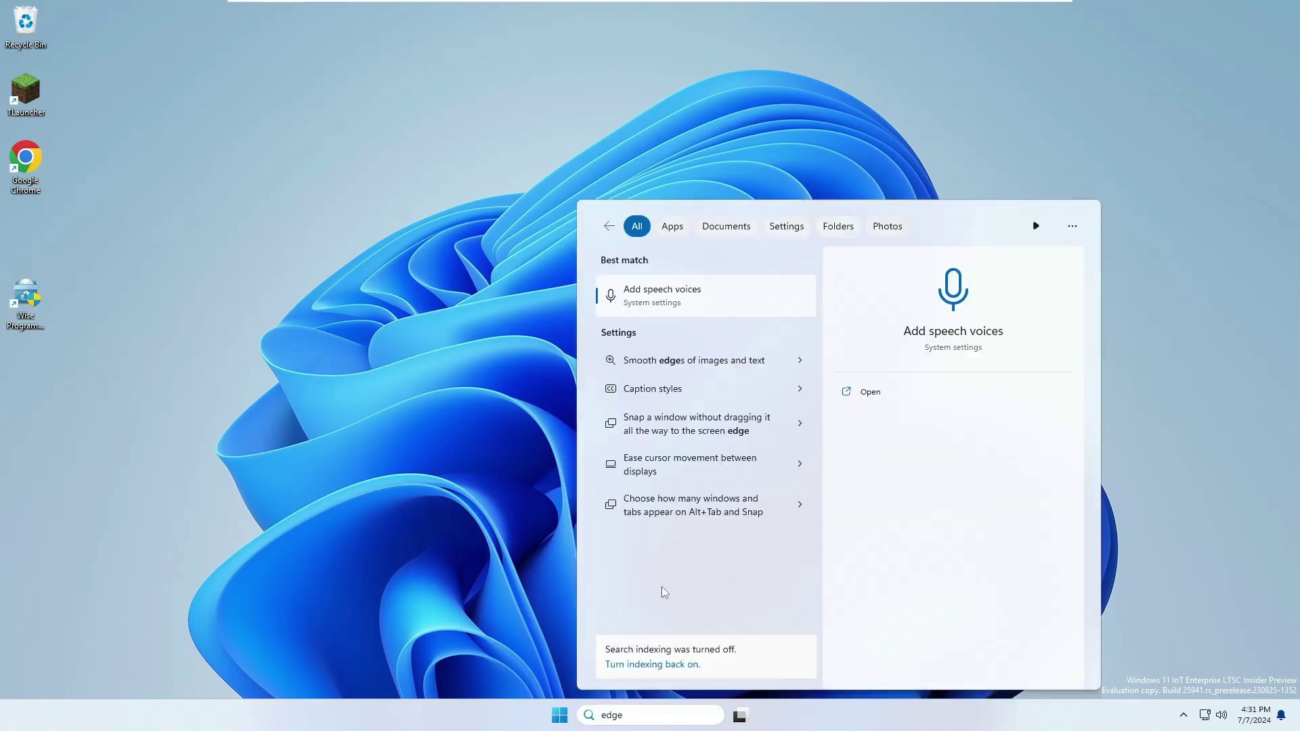
pyautogui.press('Escape')
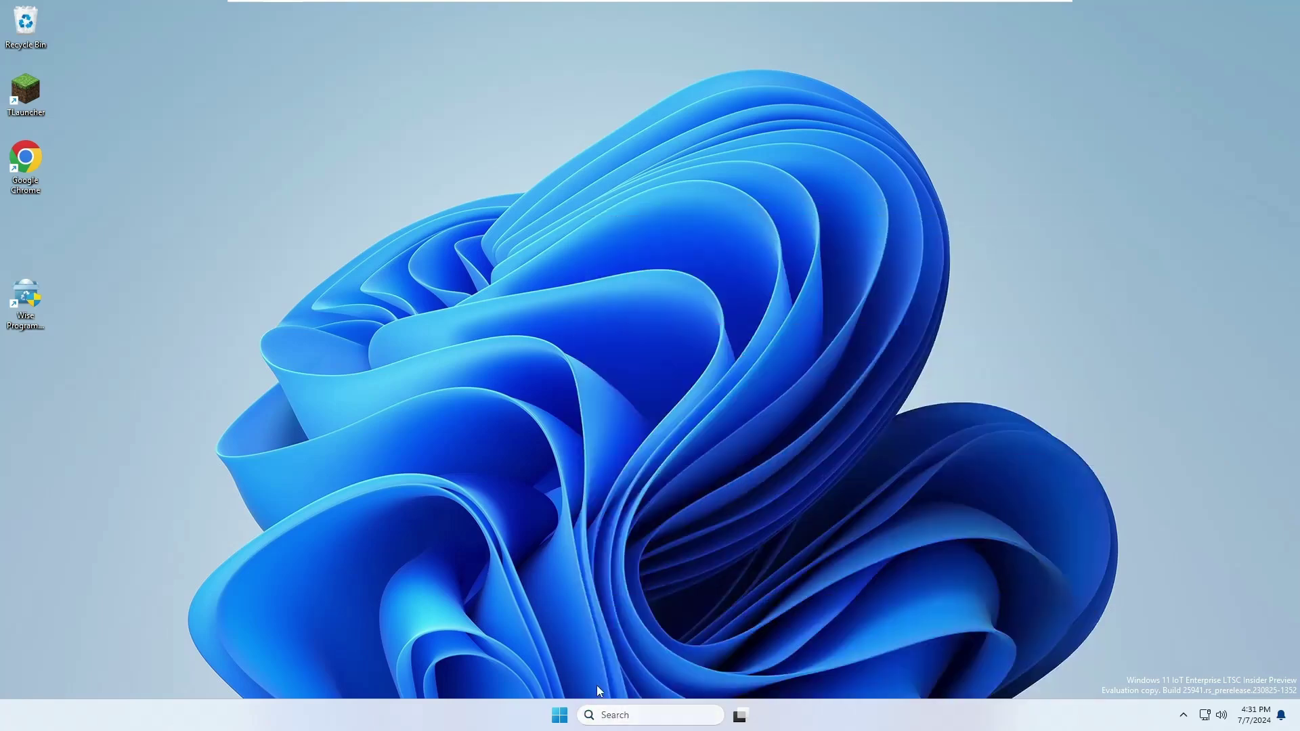
# In Settings, filter Installed apps by 'edge', then go to Windows Update
pyautogui.rightClick(561, 716)
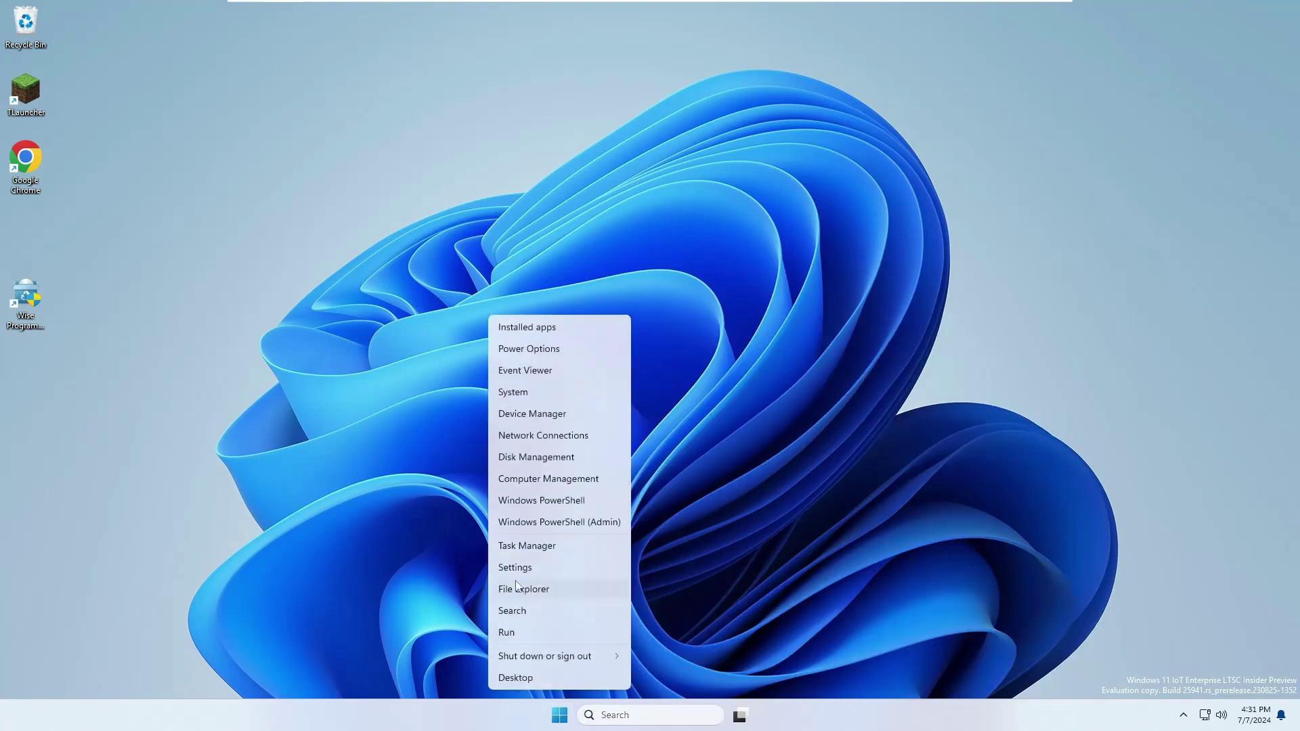
pyautogui.click(521, 570)
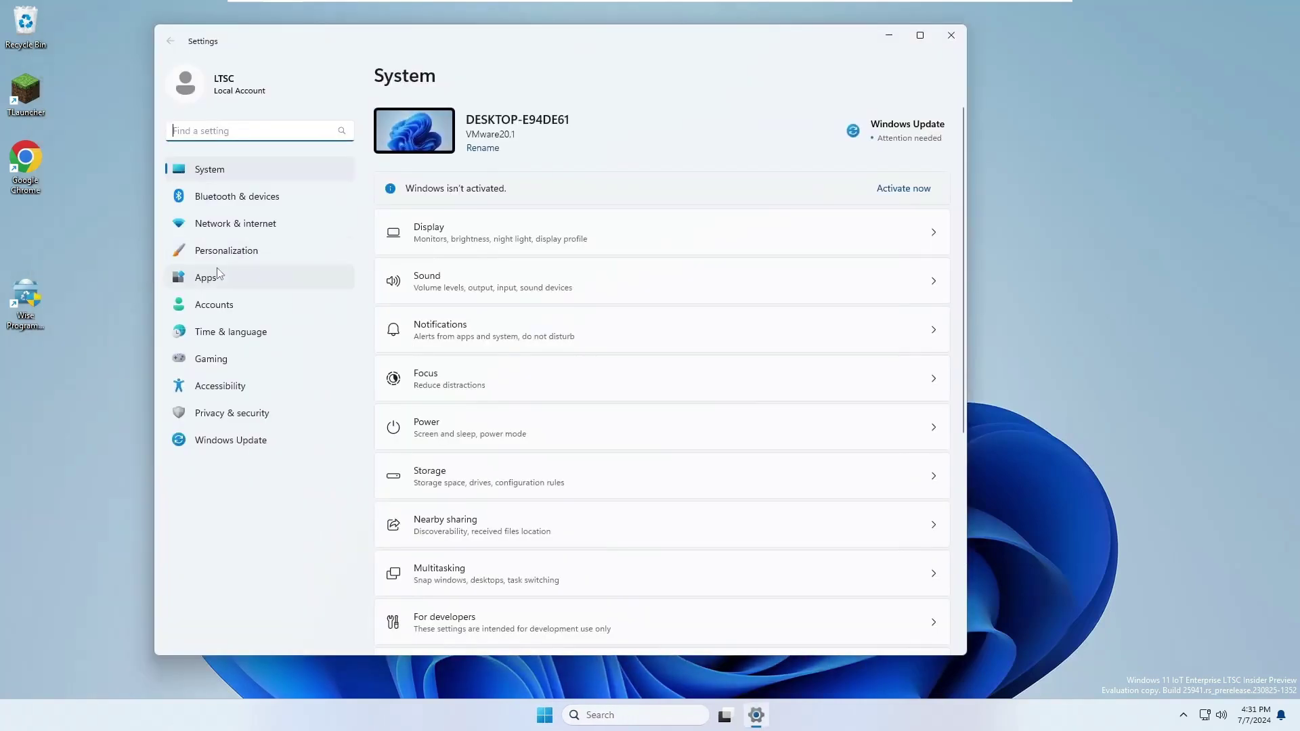
pyautogui.click(223, 276)
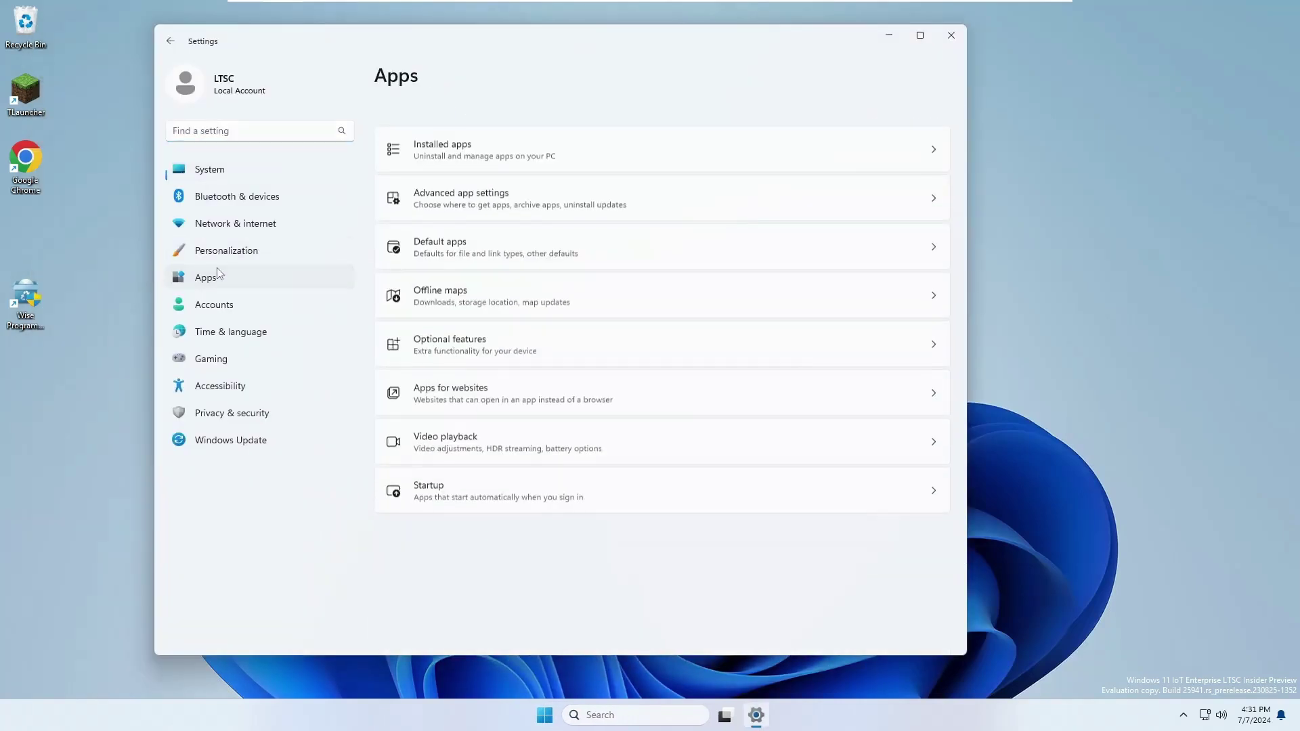
pyautogui.click(509, 139)
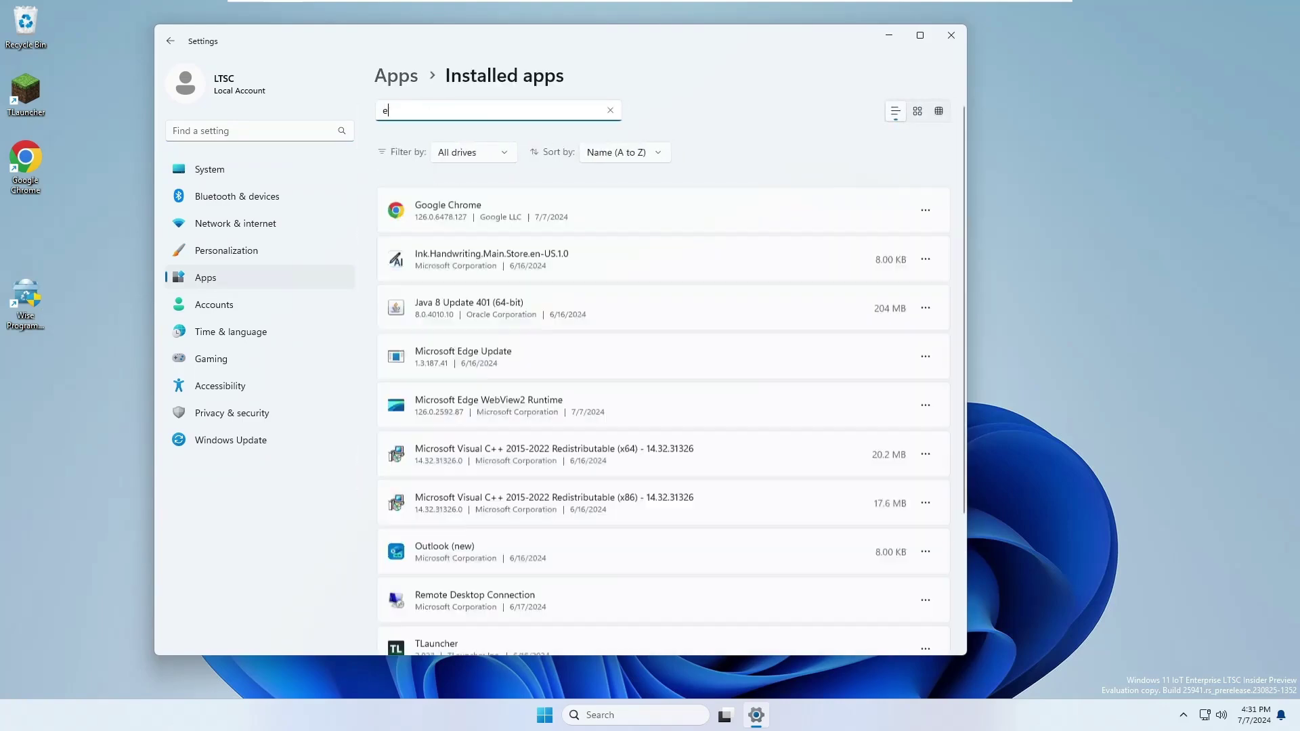
pyautogui.write('dge')
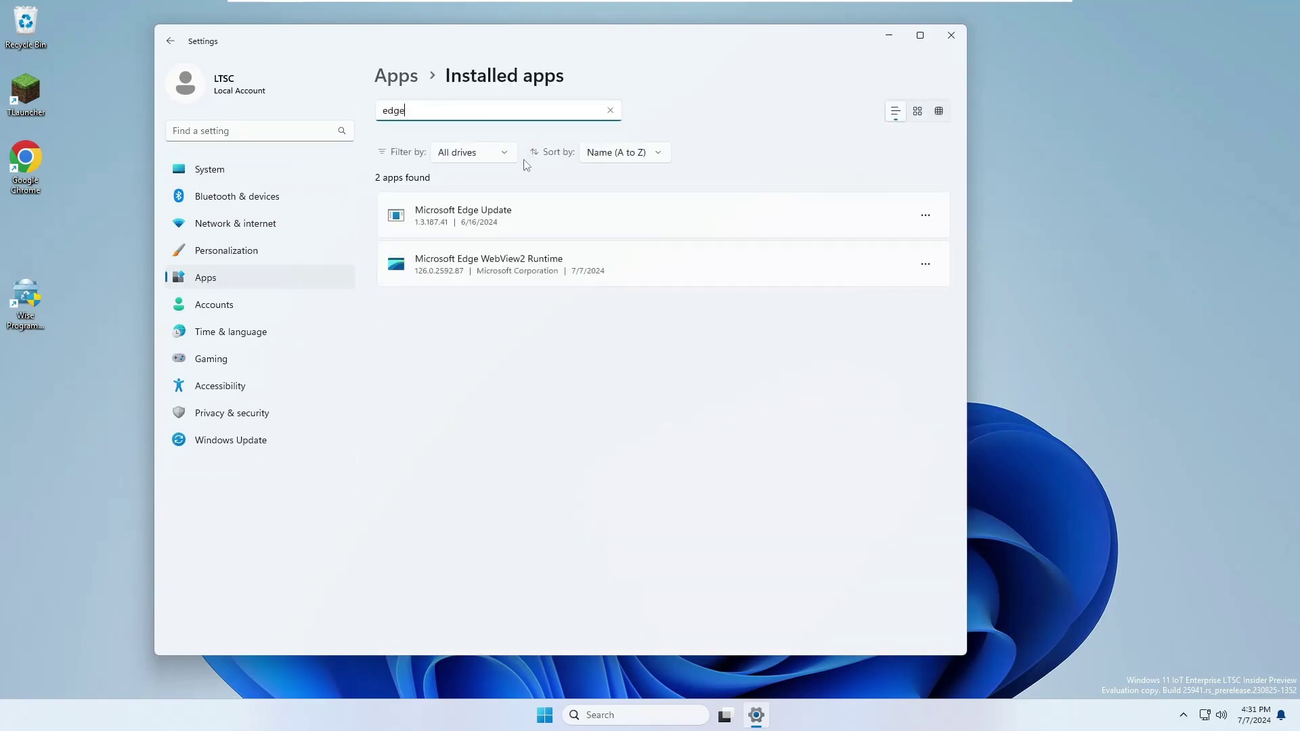
pyautogui.click(230, 440)
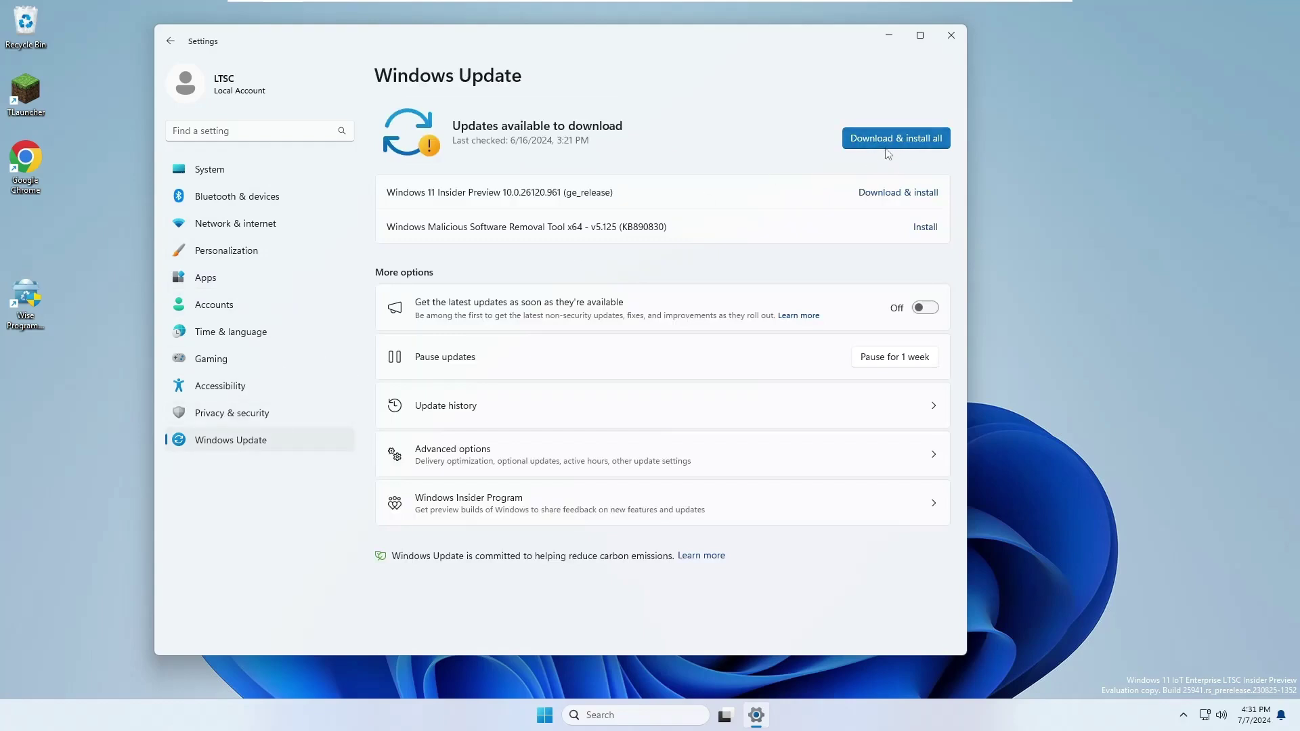
# Close the Windows Update Settings window
pyautogui.click(949, 34)
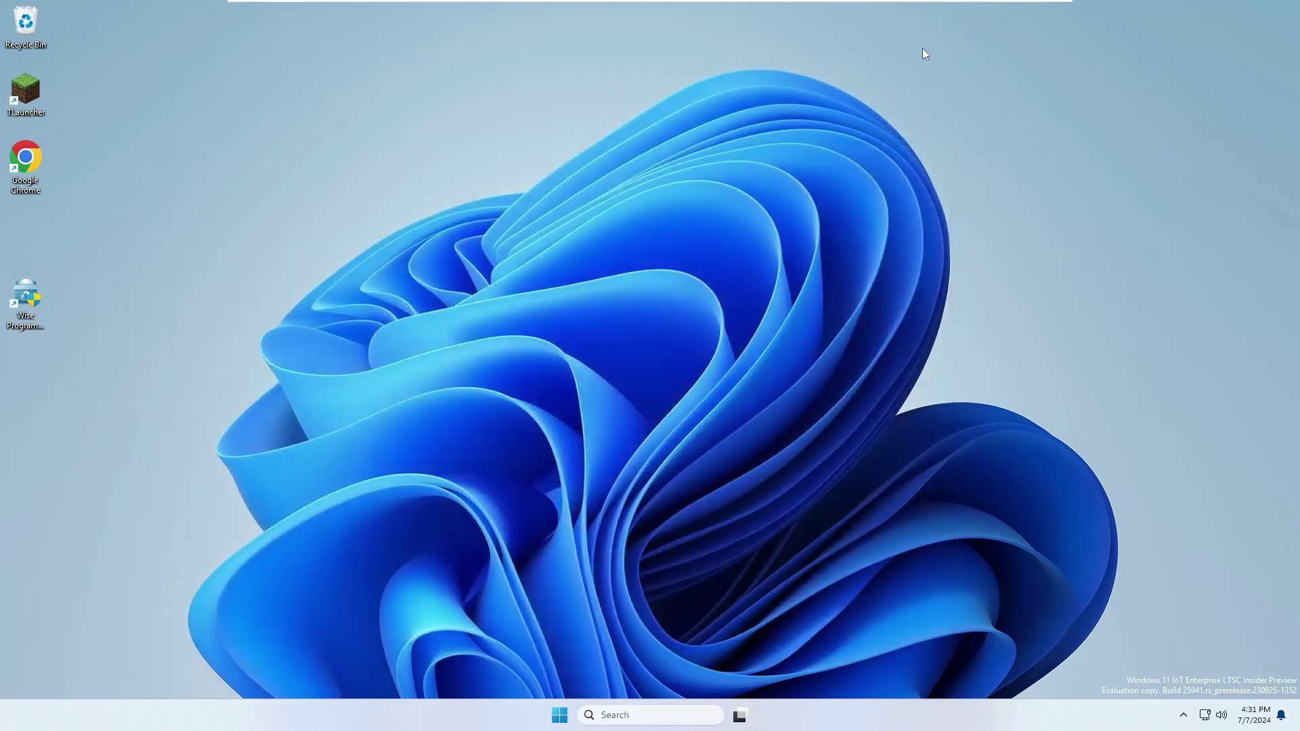